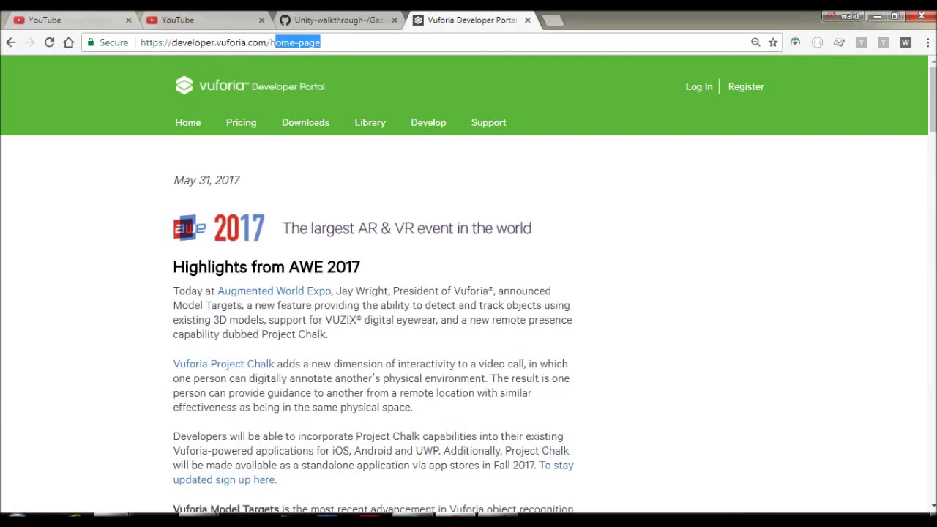
Sign in to the Vuforia Developer Portal with the saved account email and password.
click(698, 87)
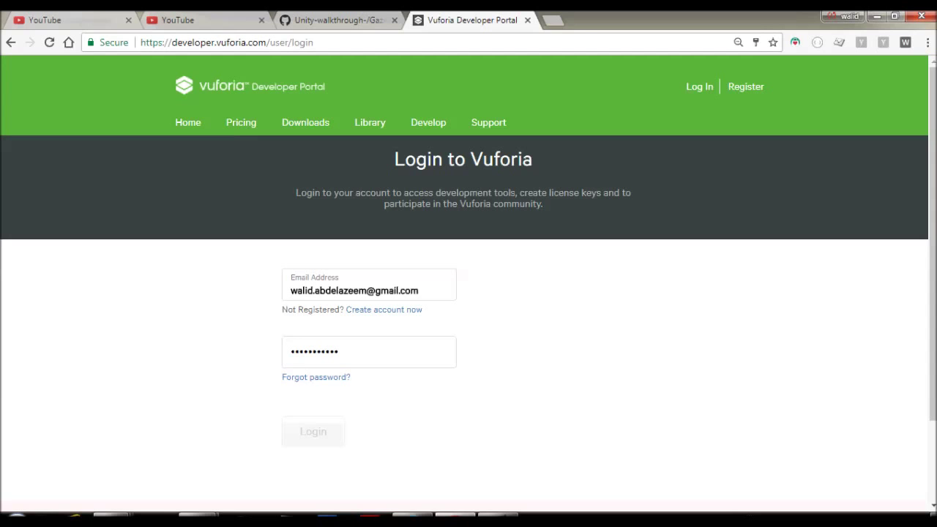
click(227, 43)
key(Return)
click(368, 352)
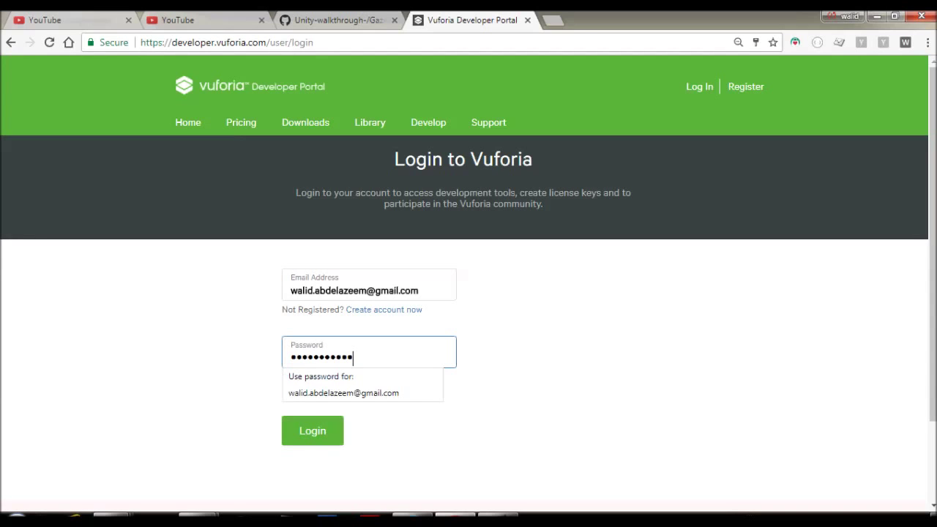
key(Return)
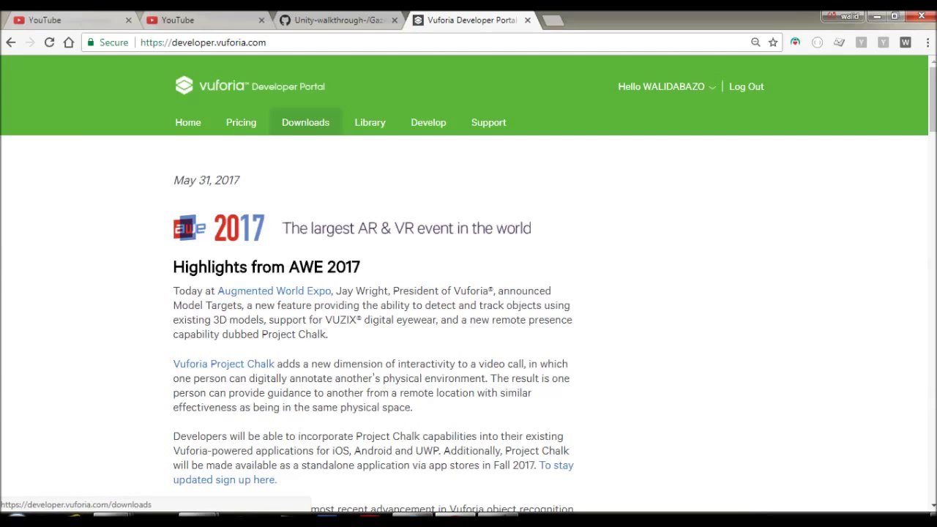
Start a new Development license key in the License Manager and name it 'New test'.
click(428, 122)
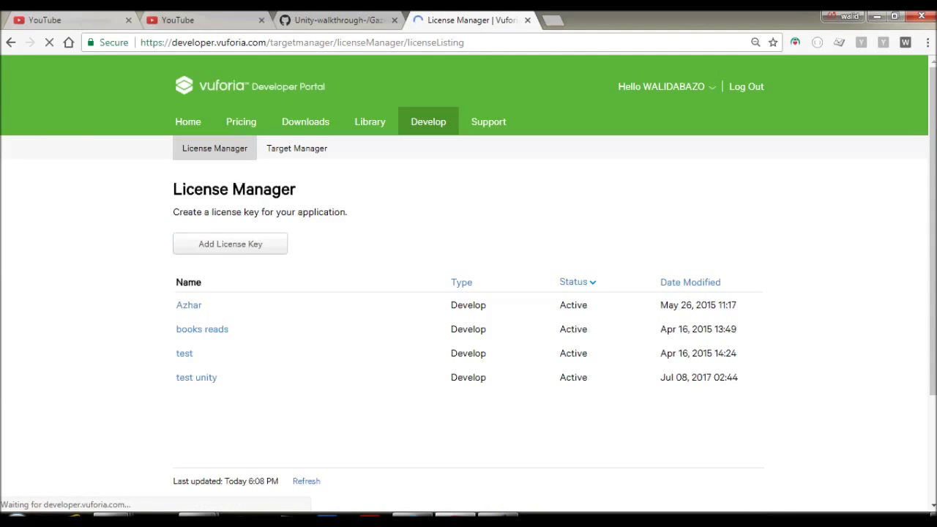
click(230, 244)
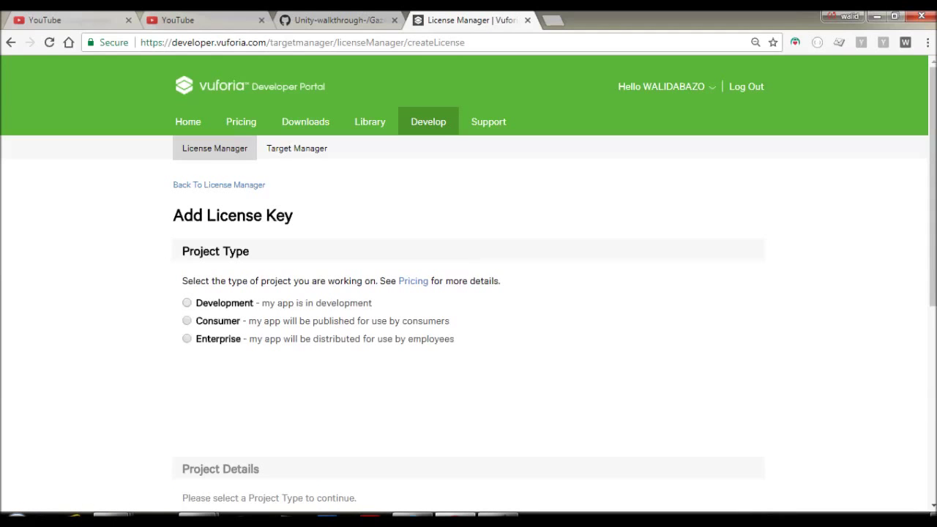
click(187, 302)
scroll(468, 285, down, 2)
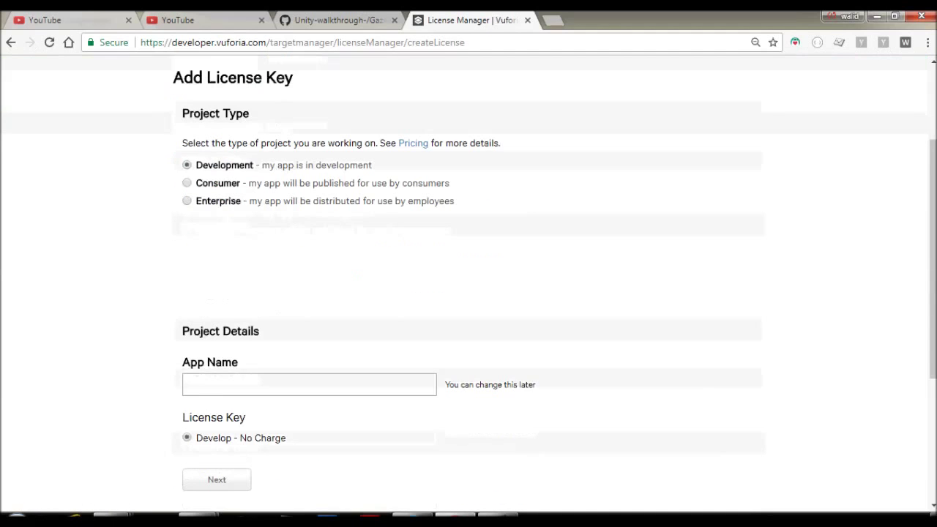
click(309, 384)
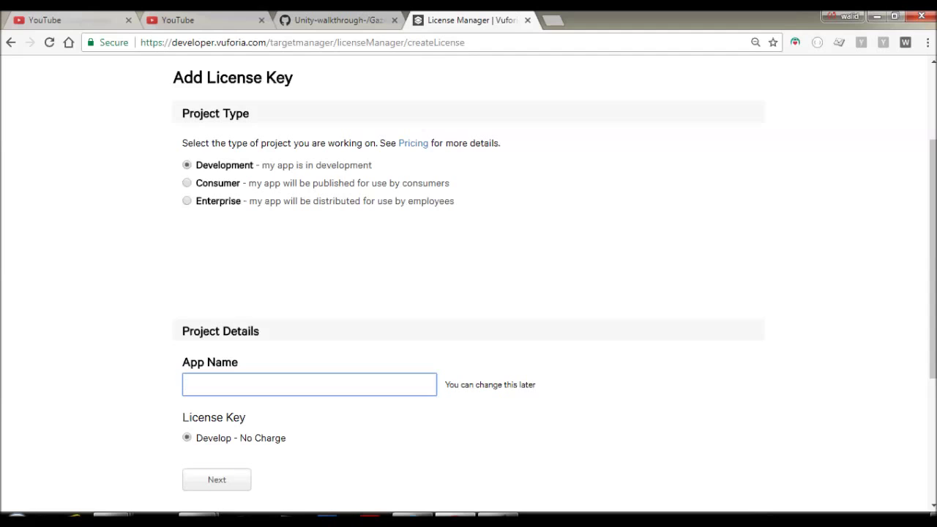
text(Na)
key(BackSpace)
key(BackSpace)
text(New )
text(tes)
text(t)
Accept the Vuforia Developer Agreement and confirm creating the New test license key.
scroll(469, 292, down, 2)
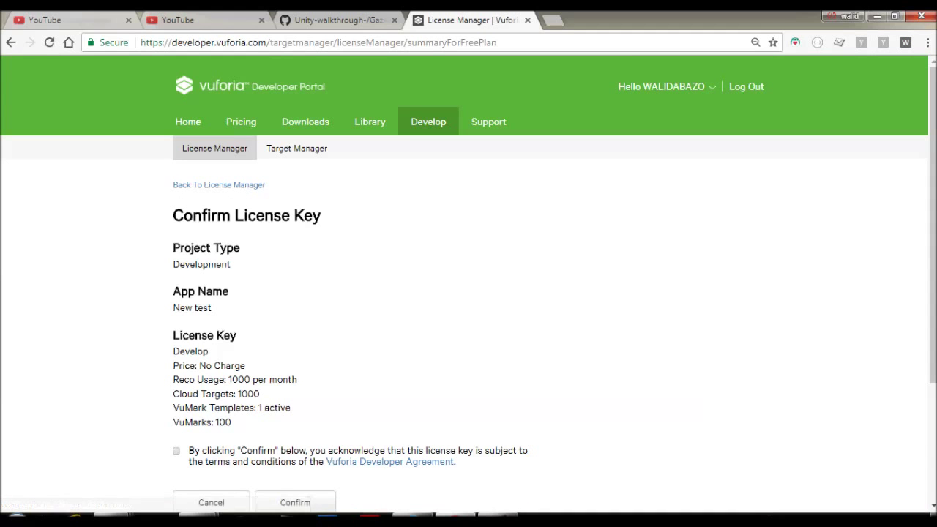
scroll(468, 292, down, 1)
scroll(468, 293, down, 2)
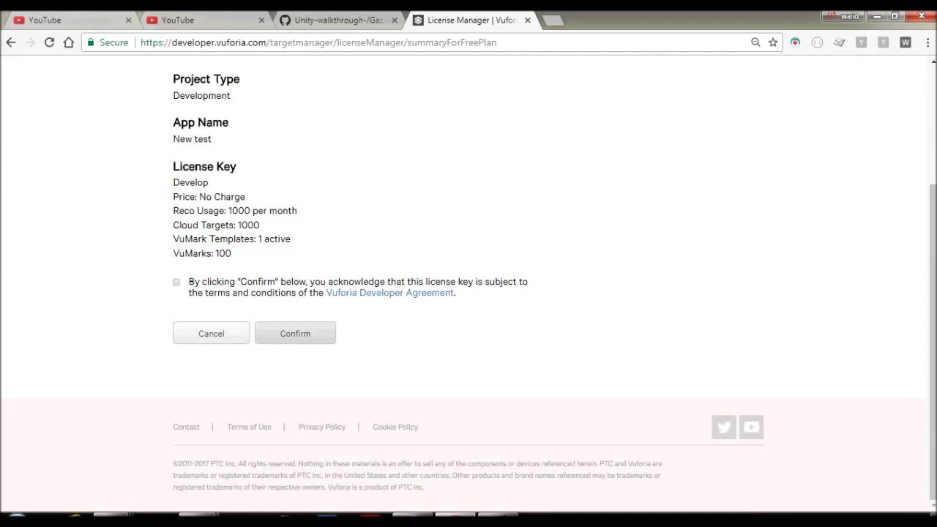
click(295, 333)
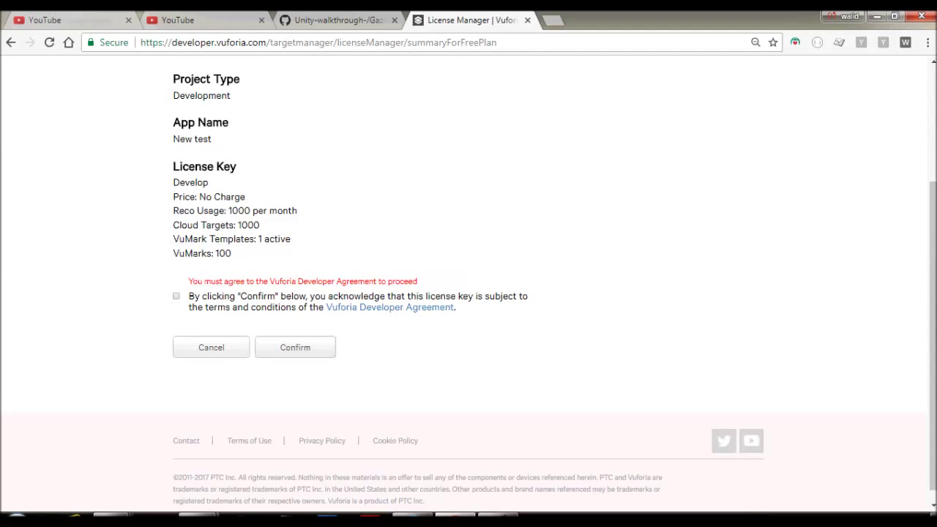
click(176, 296)
click(295, 333)
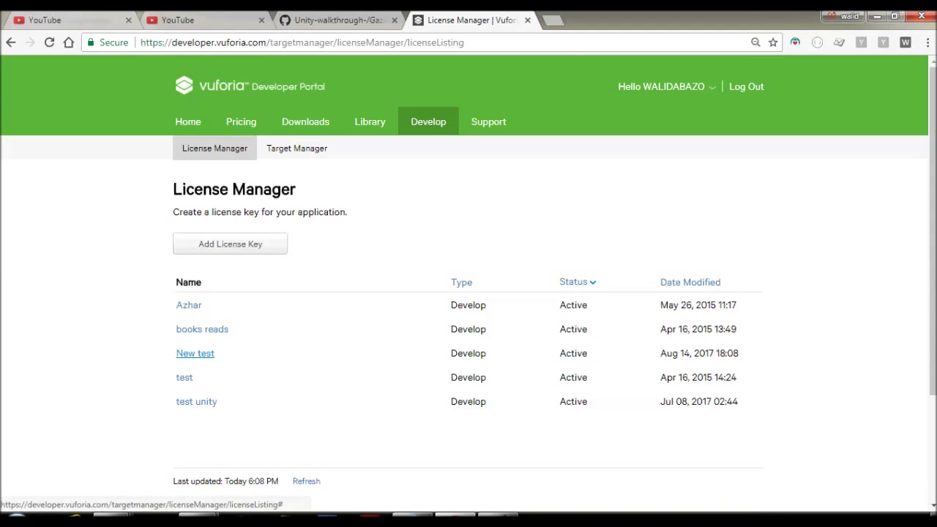
Open the New test license, select its key text, and show the desktop.
click(195, 353)
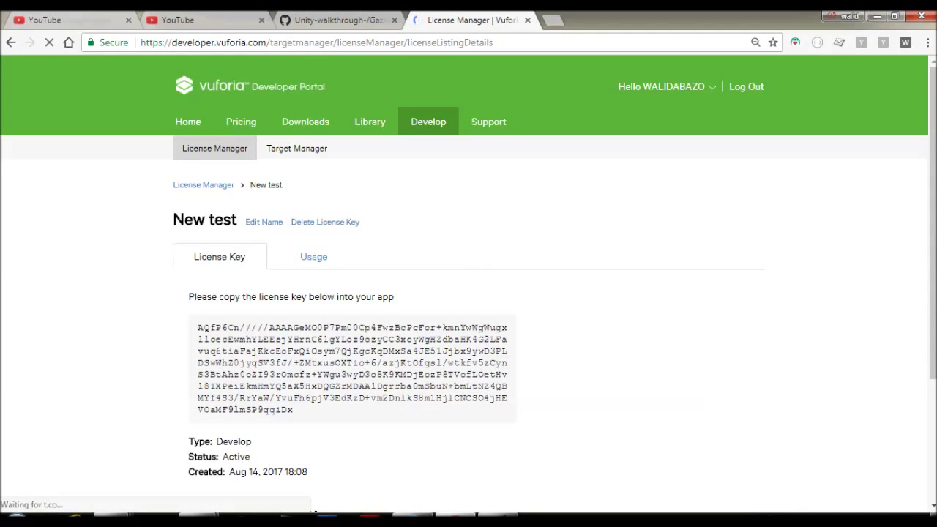
drag(293, 410, 198, 327)
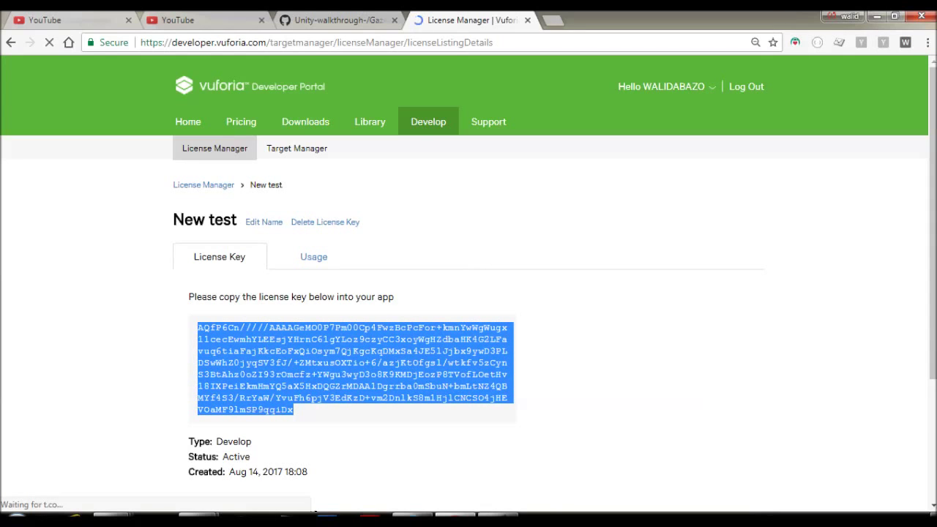
key(super+d)
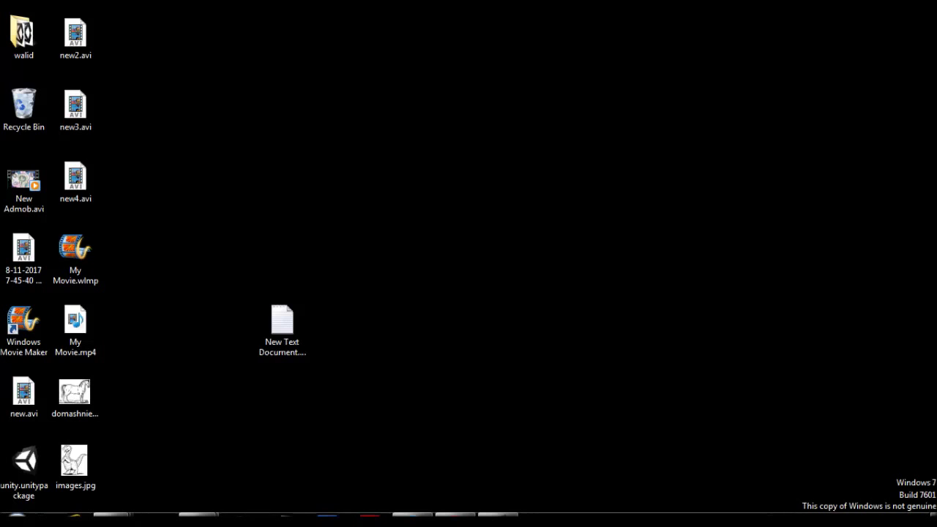
Create a new text document on the desktop and paste the license key into it.
right_click(451, 225)
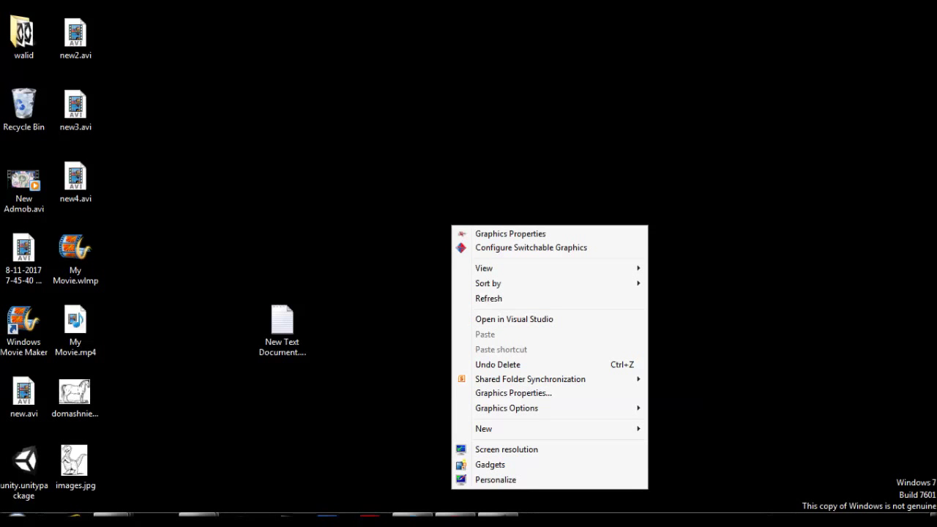
mouse_move(512, 428)
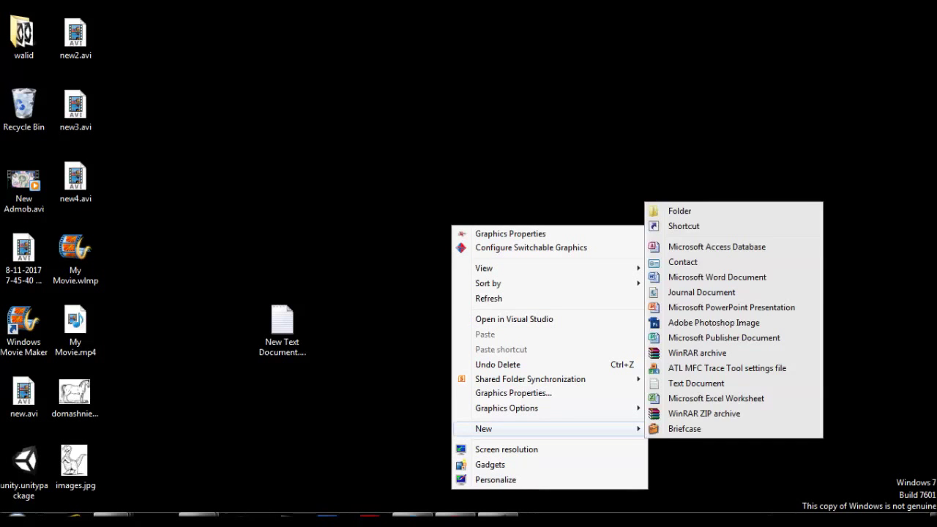
click(695, 383)
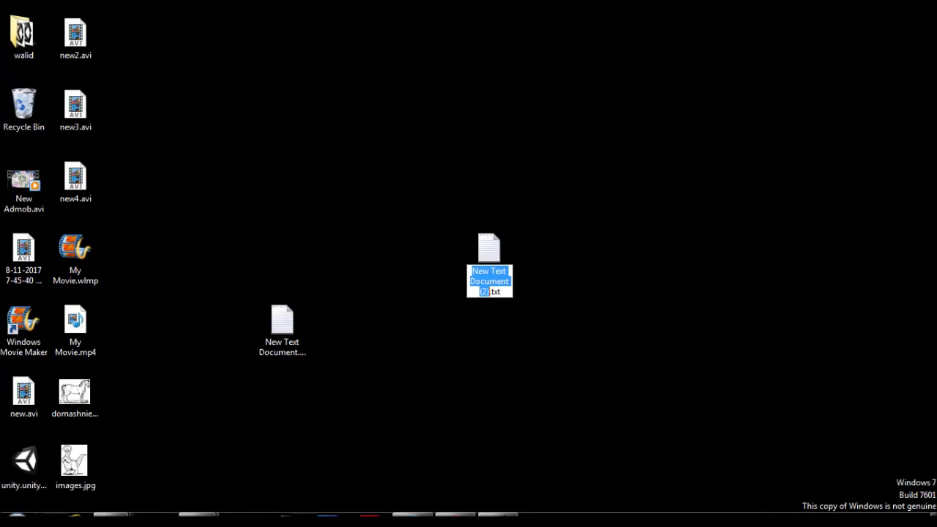
key(Return)
key(Return)
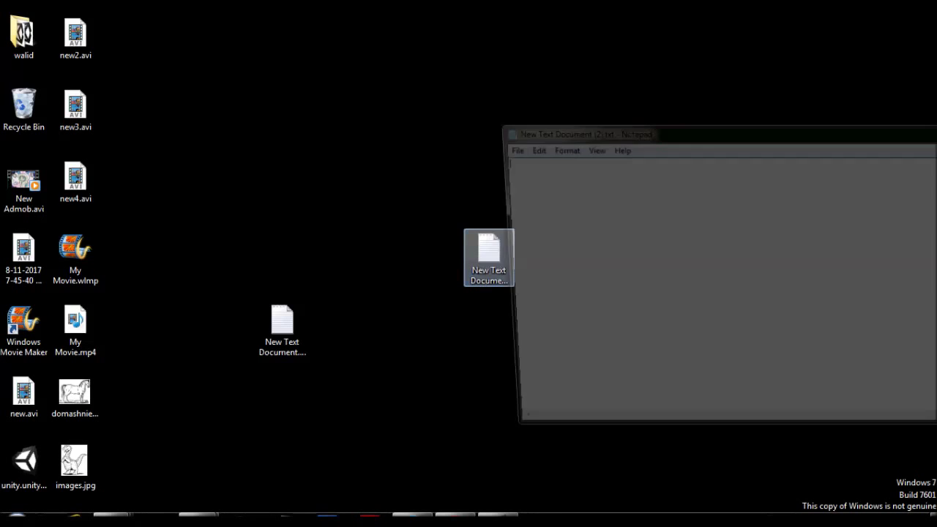
key(ctrl+v)
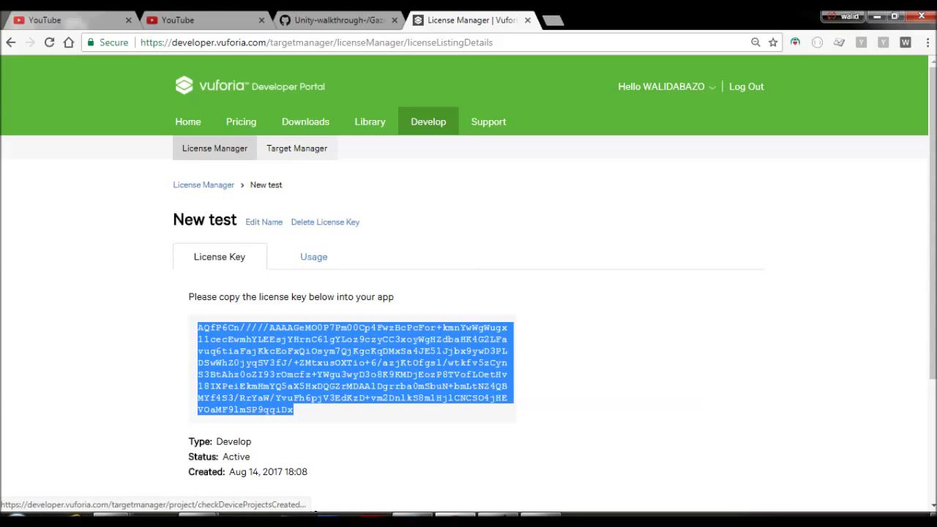
Create a Device database named 'Unityandgooglevr' in the Target Manager.
click(297, 148)
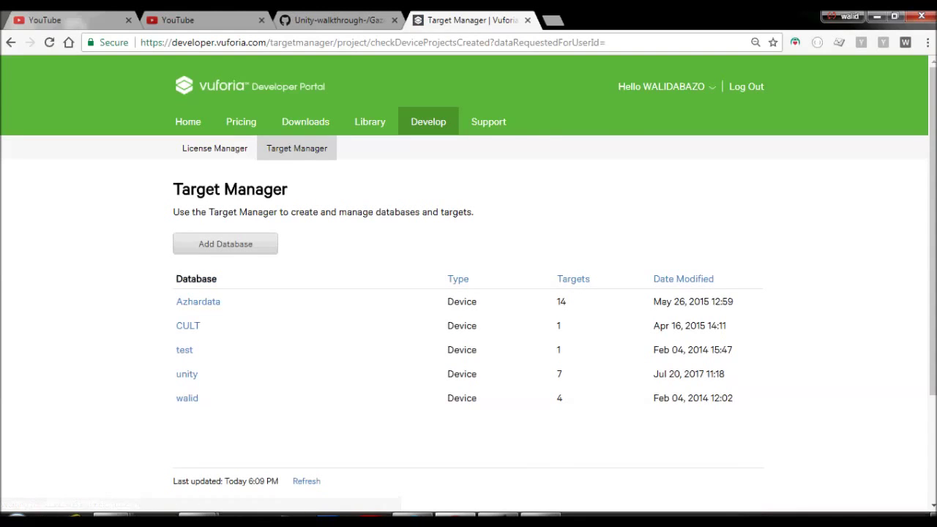
click(226, 243)
click(462, 218)
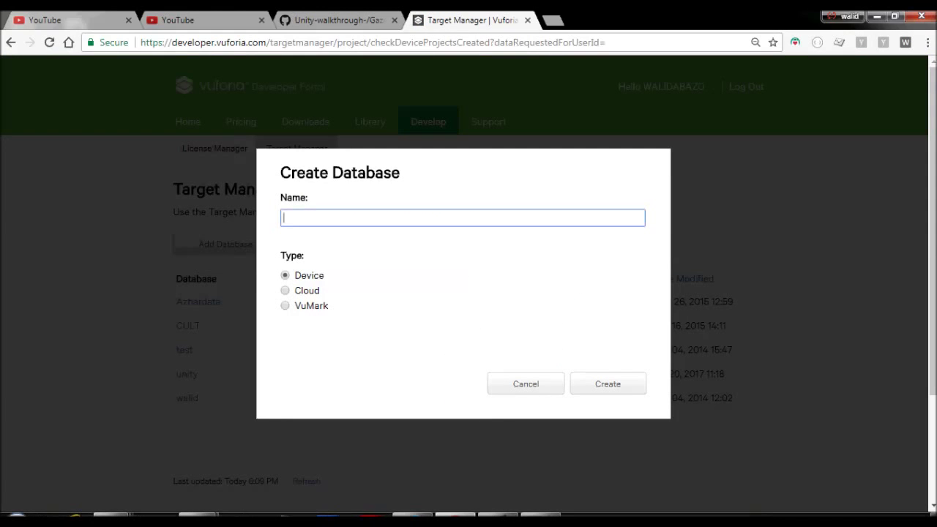
text(Uni)
text(tyand)
text(google)
text(vr)
click(608, 383)
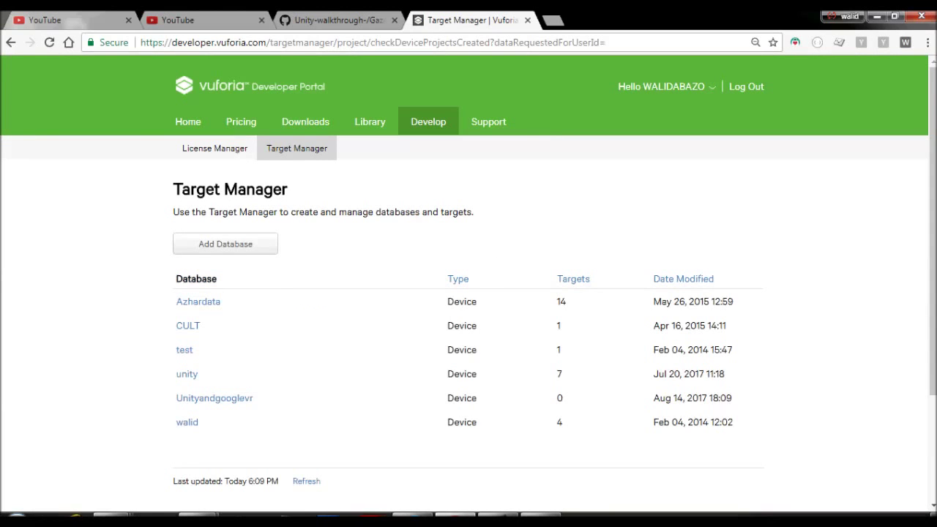
Open the empty Unityandgooglevr database and start adding a target.
click(214, 398)
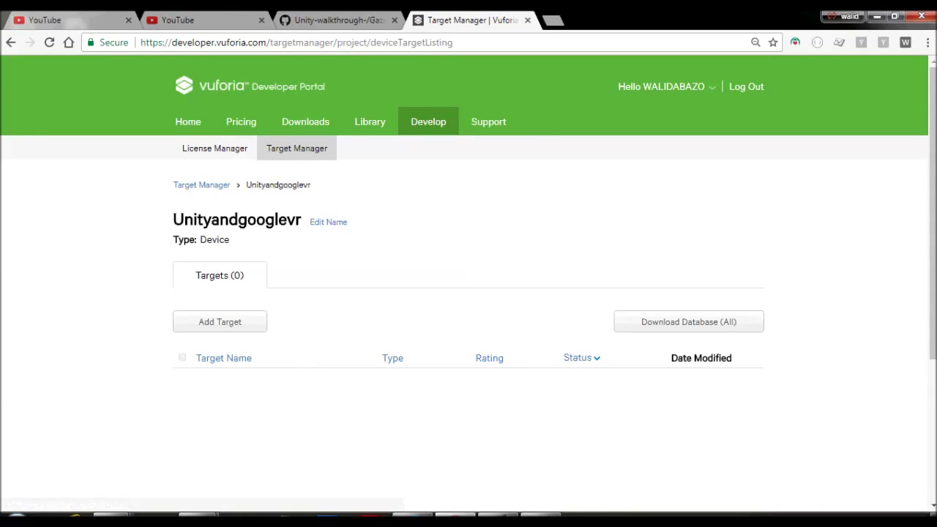
scroll(220, 253, down, 1)
click(220, 253)
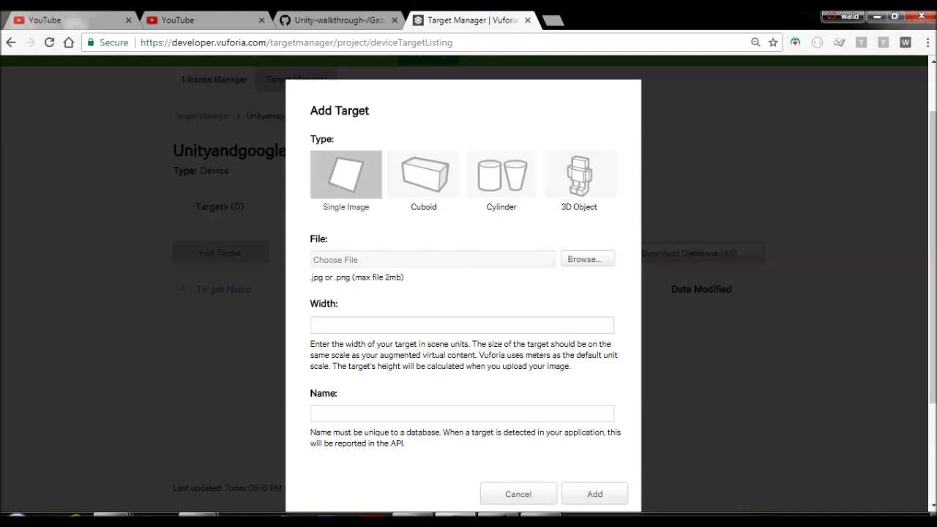
Upload domashnie_zhivotnye_11.jpg as a Single Image target with width 50.
click(587, 259)
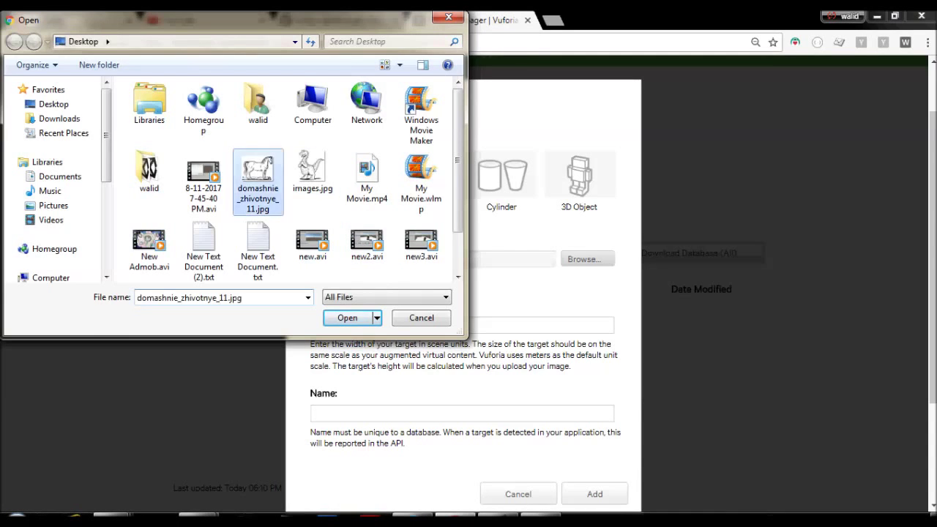
double_click(258, 181)
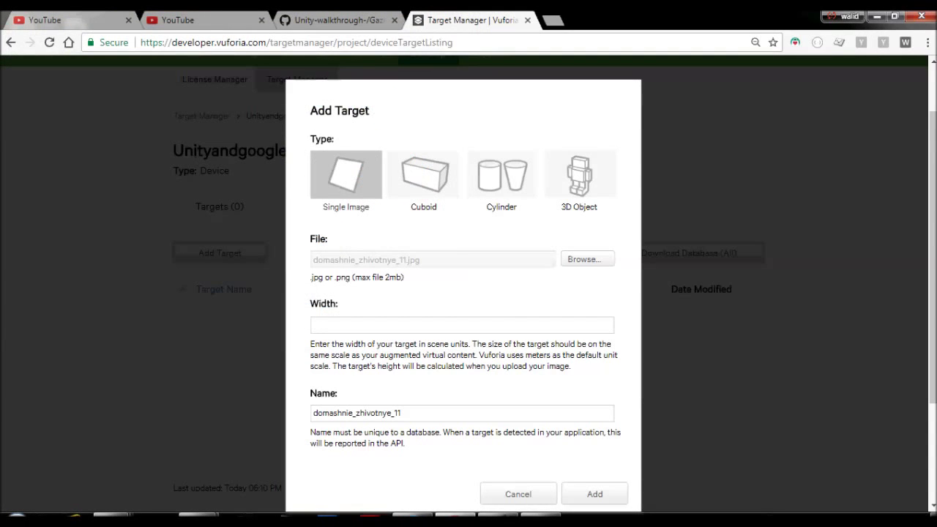
click(316, 325)
text(50)
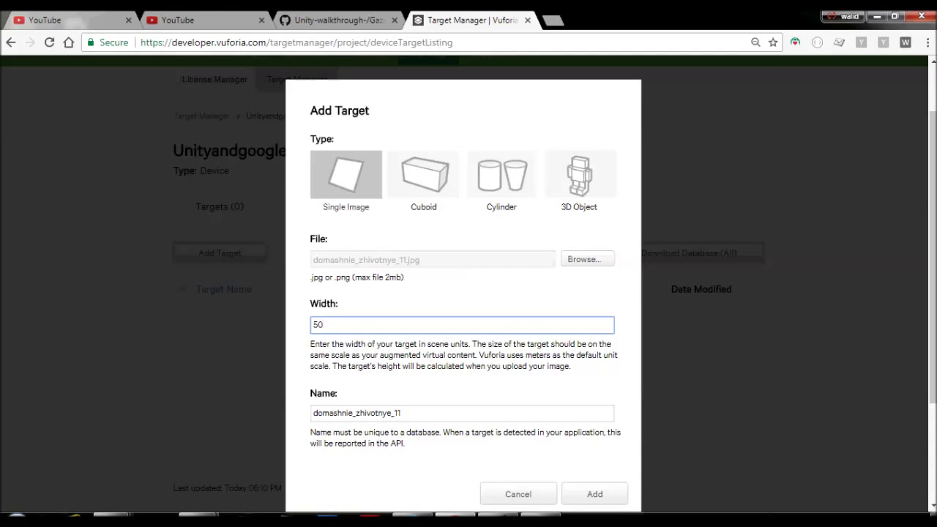
scroll(469, 286, down, 2)
click(594, 356)
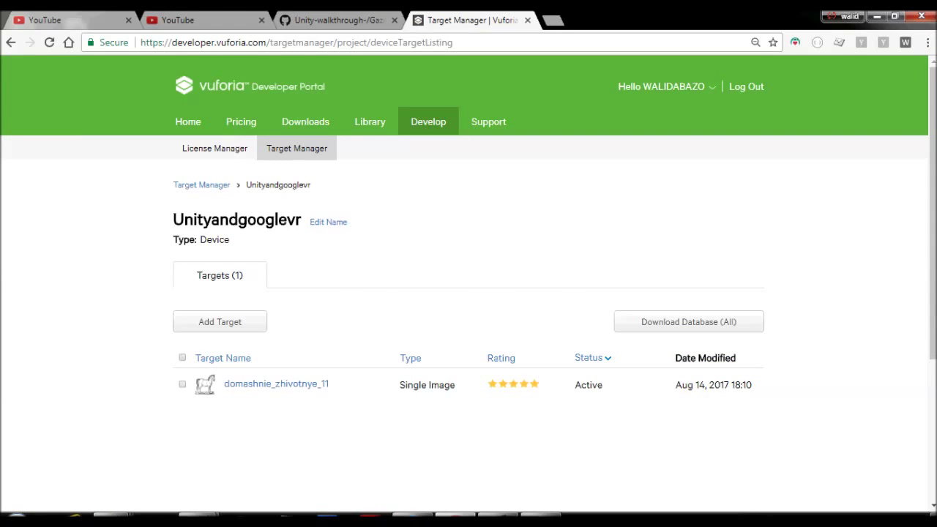
Add images.jpg as a second Single Image target with width 50.
click(219, 322)
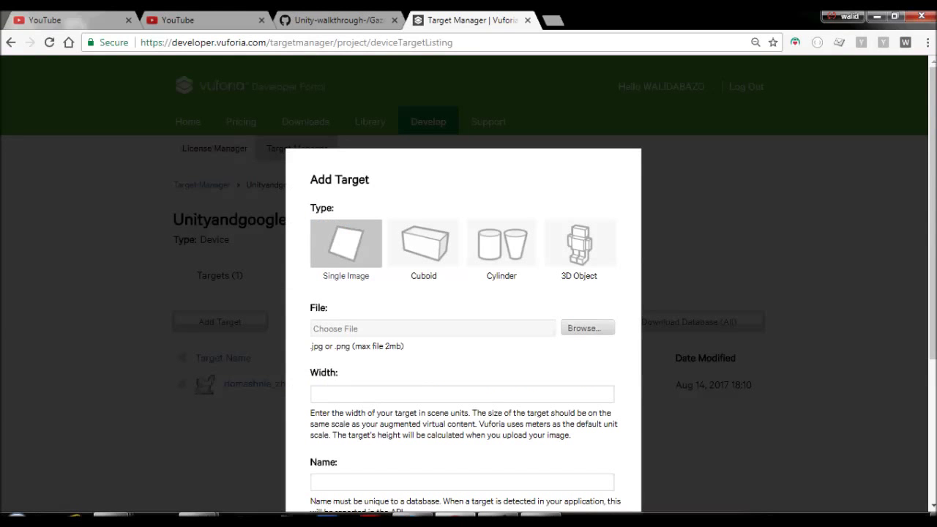
click(587, 328)
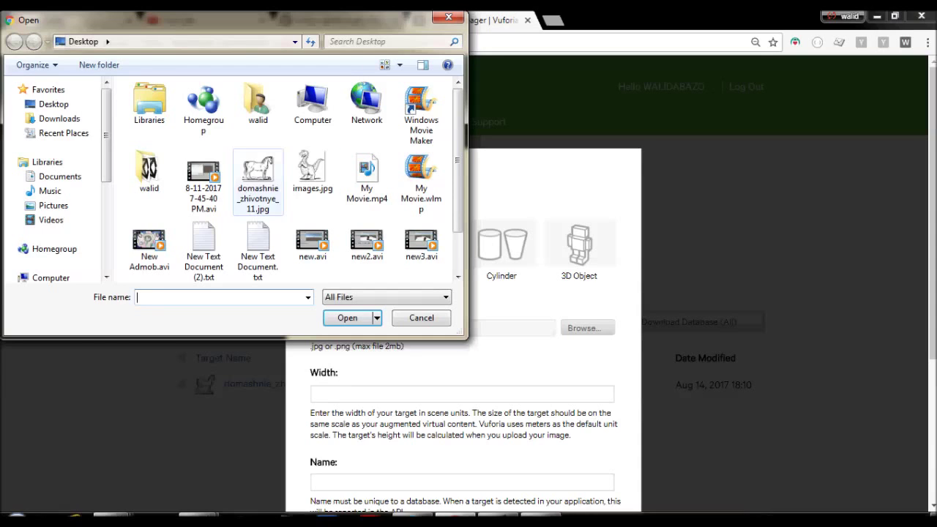
click(312, 170)
key(Return)
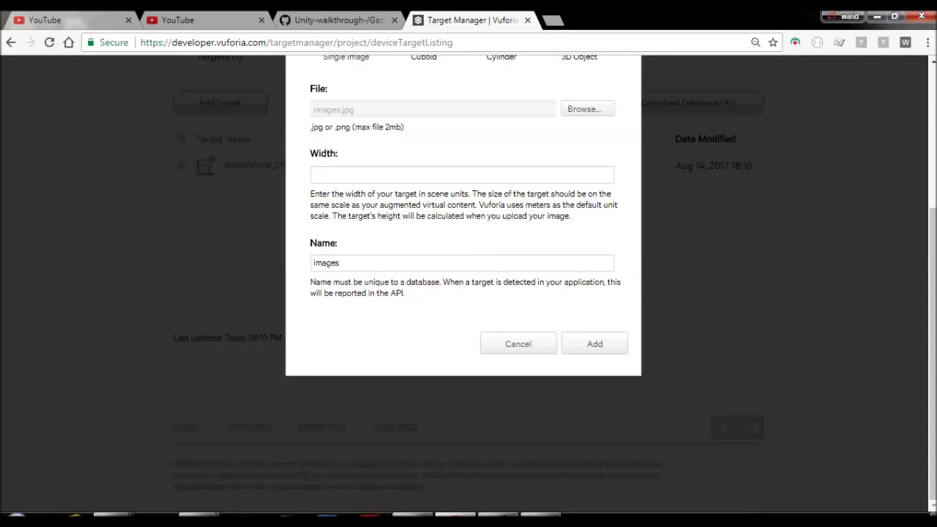
click(462, 174)
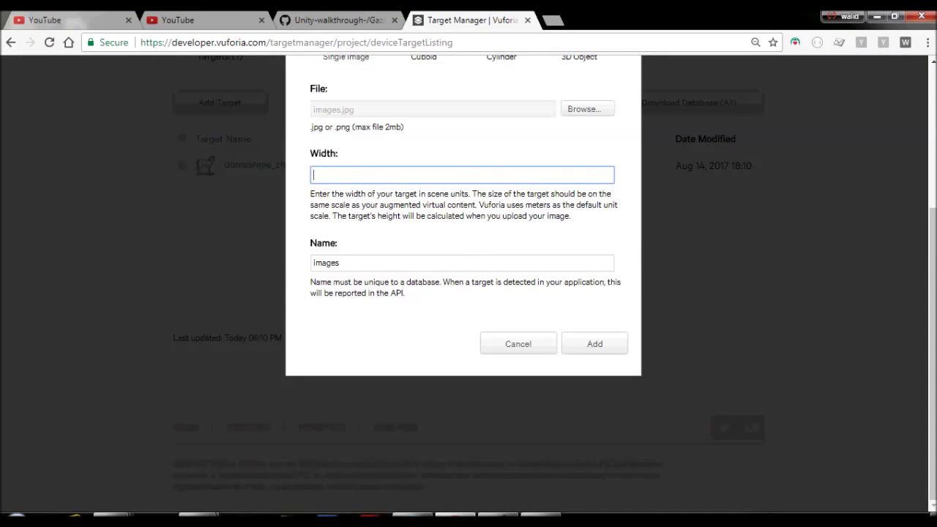
text(50)
click(594, 344)
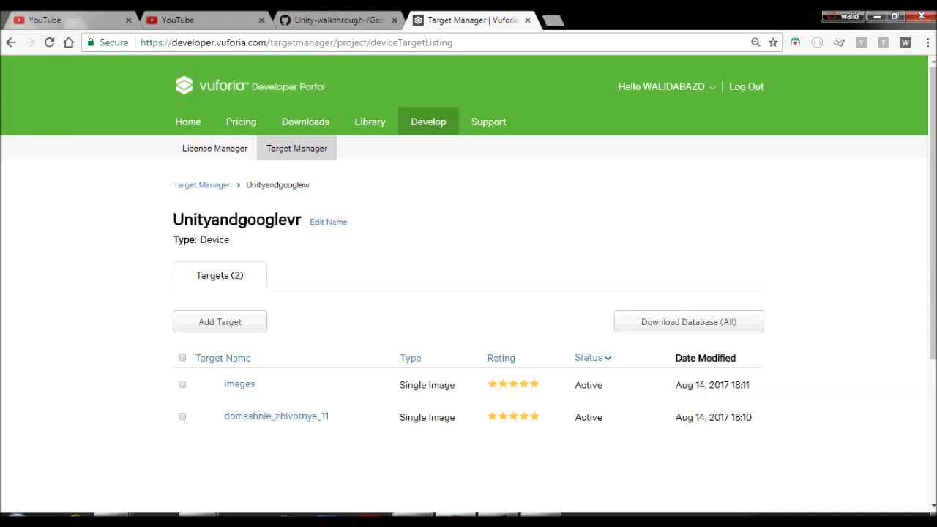
scroll(469, 293, down, 1)
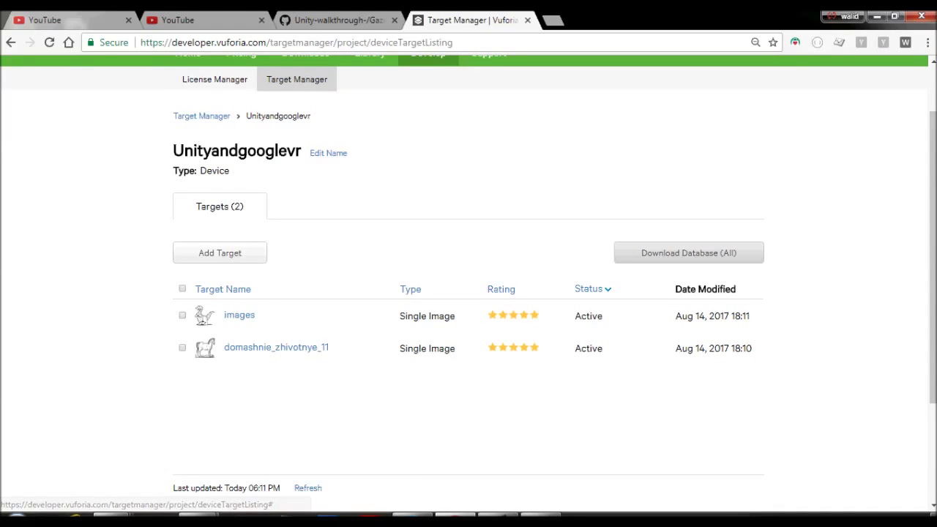
Download the whole Unityandgooglevr database for the Unity Editor and return to Unity.
click(688, 252)
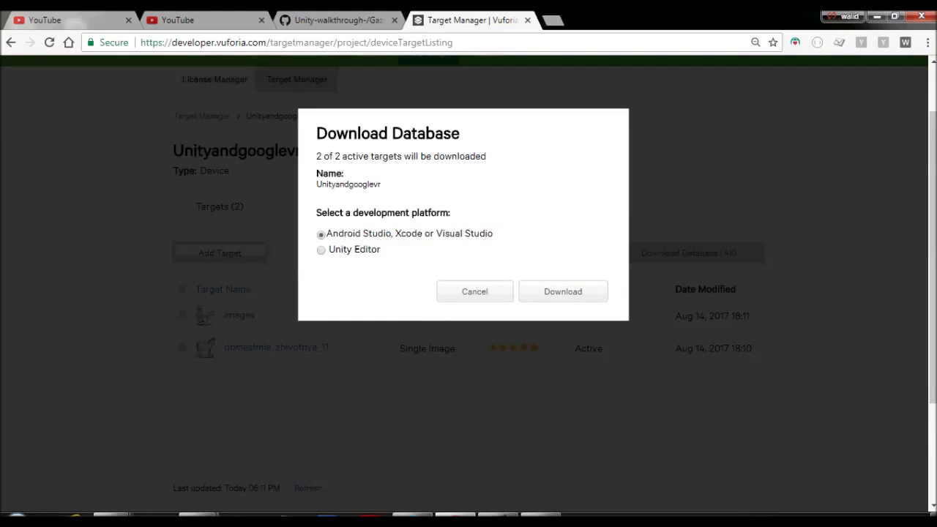
click(320, 250)
click(563, 292)
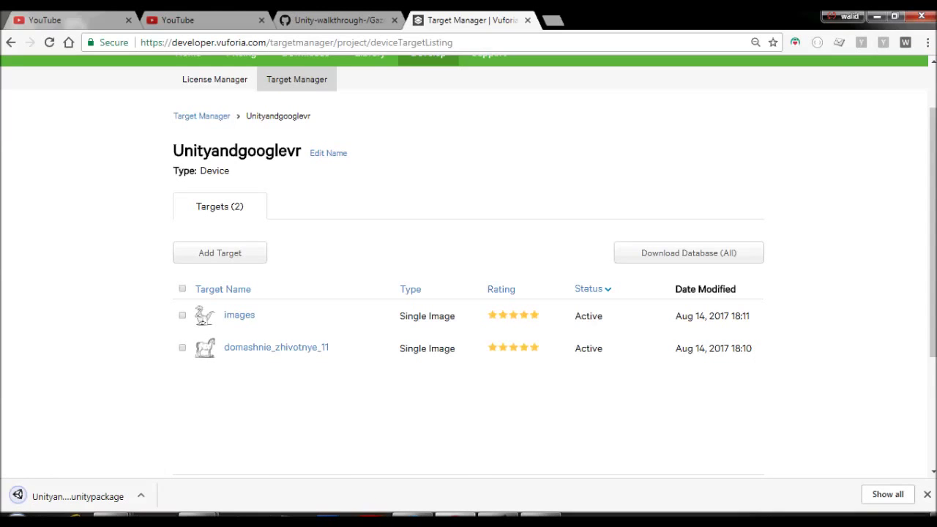
click(803, 520)
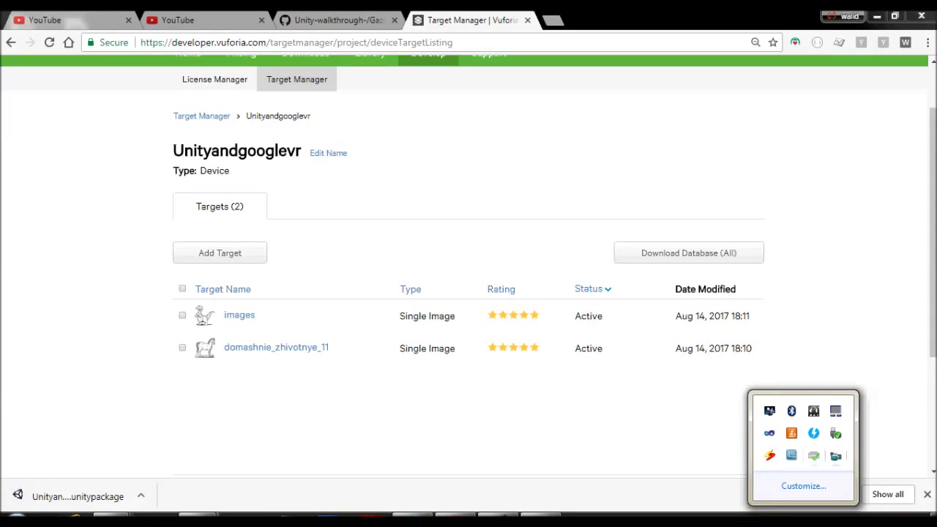
click(835, 455)
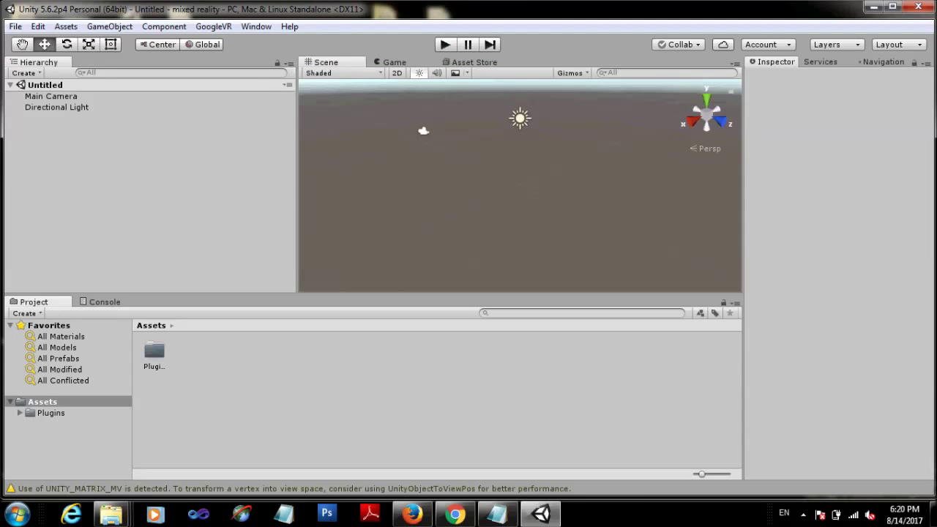
Open Player Settings from Build Settings and set the company name to 'Ihubit'.
click(16, 27)
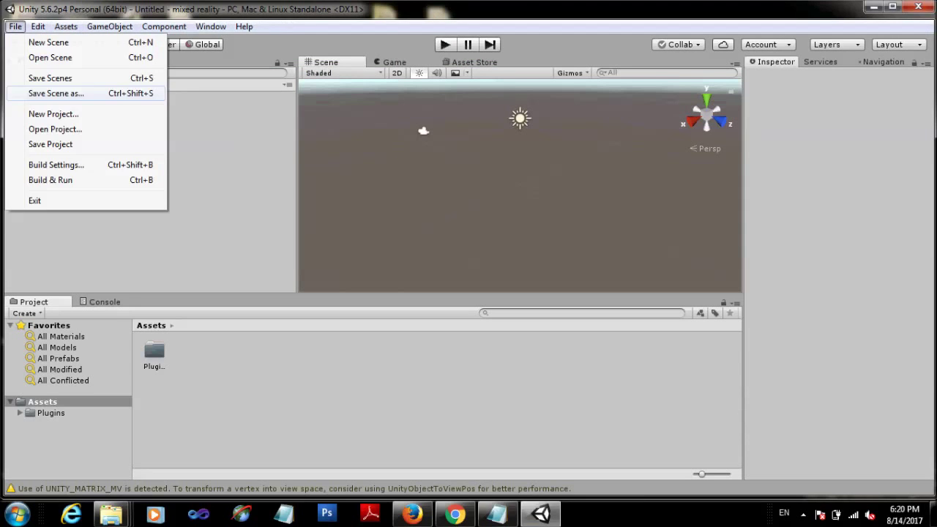
click(56, 164)
click(408, 443)
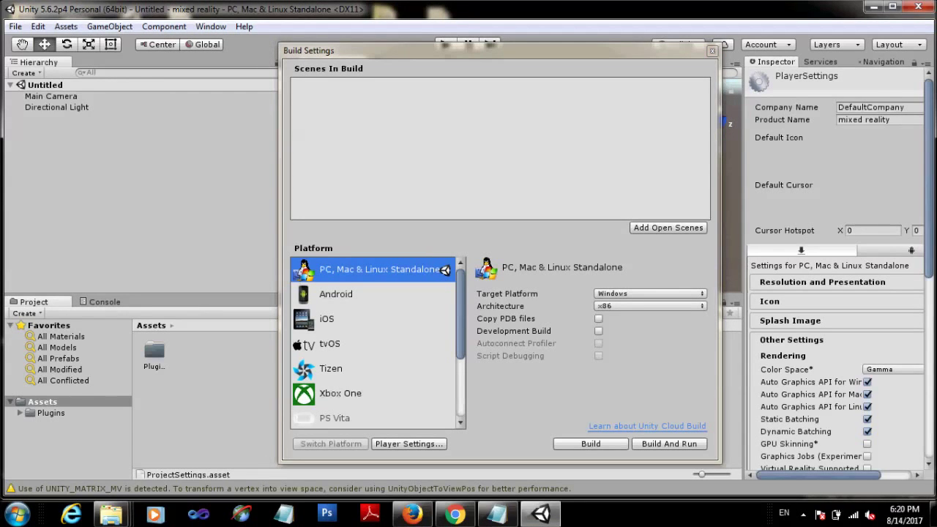
click(871, 107)
click(870, 107)
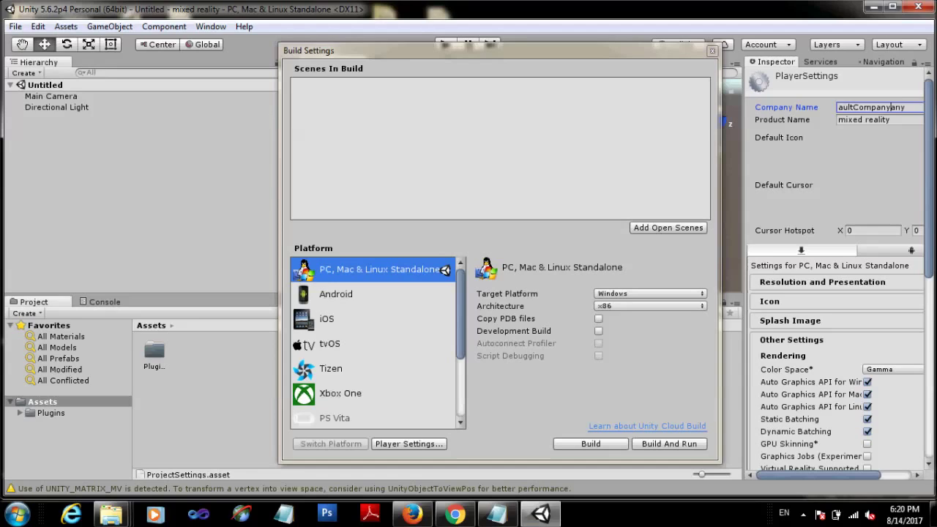
key(ctrl+a)
text(Ih)
text(ubit)
Replace the bundle identifier with 'Mixed.ihubit.co'.
scroll(838, 271, down, 10)
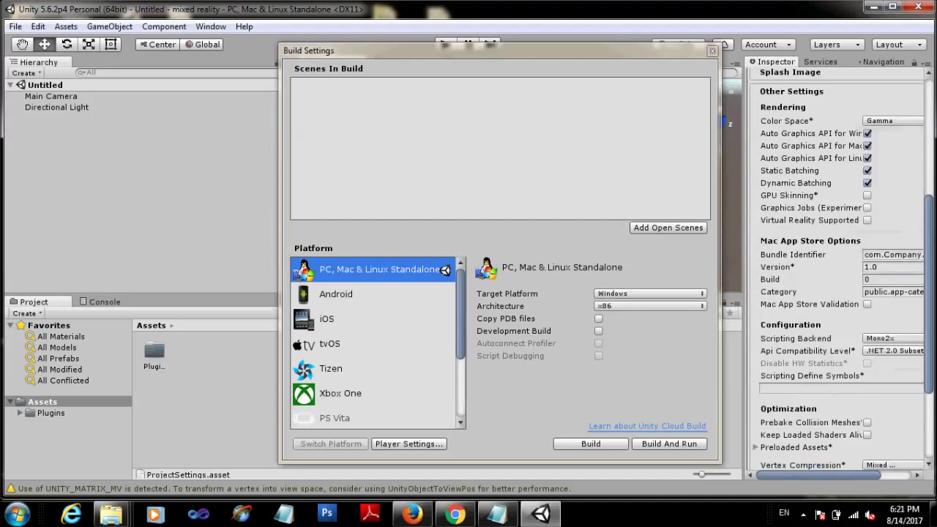
scroll(838, 271, down, 1)
click(893, 182)
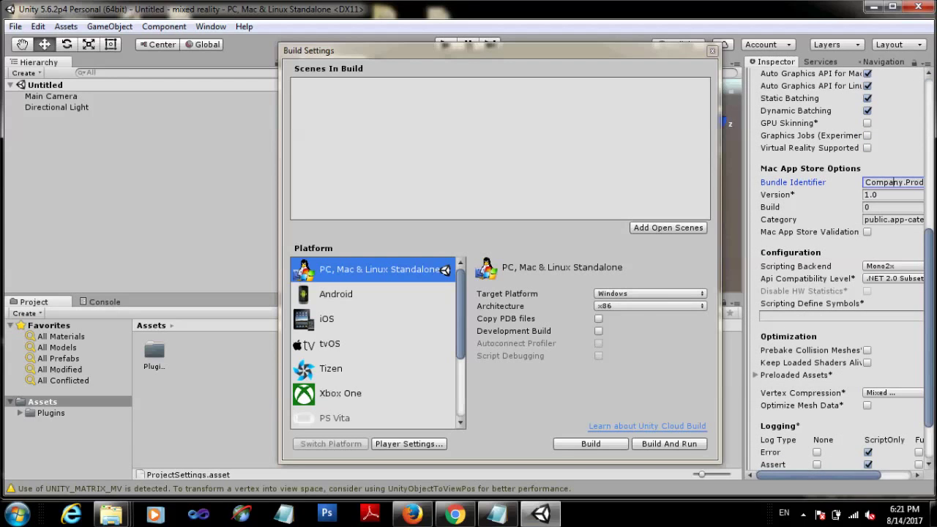
key(ctrl+a)
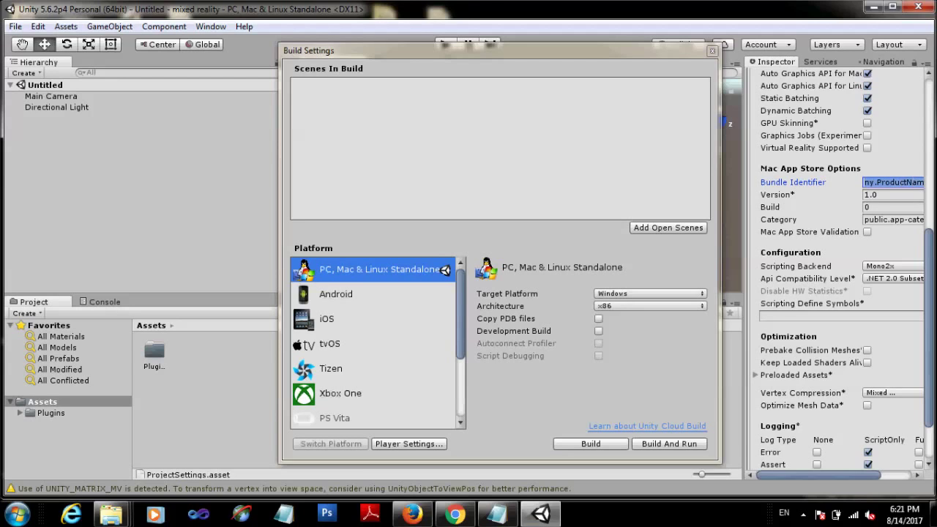
key(BackSpace)
text(Mi)
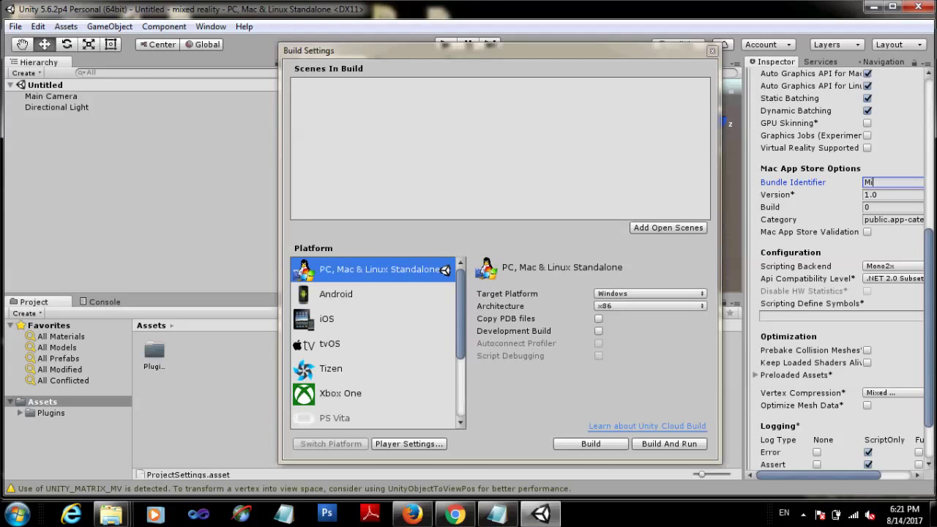
text(xed)
text(.)
text(ihubit.co)
click(891, 195)
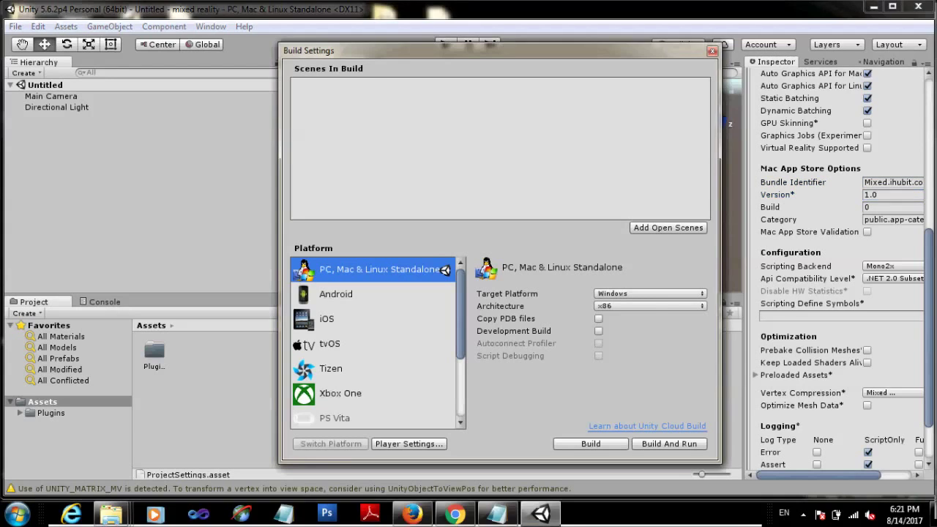
Switch the build platform to Android and set the package name to 'mixed.reality.c'.
click(336, 294)
click(331, 444)
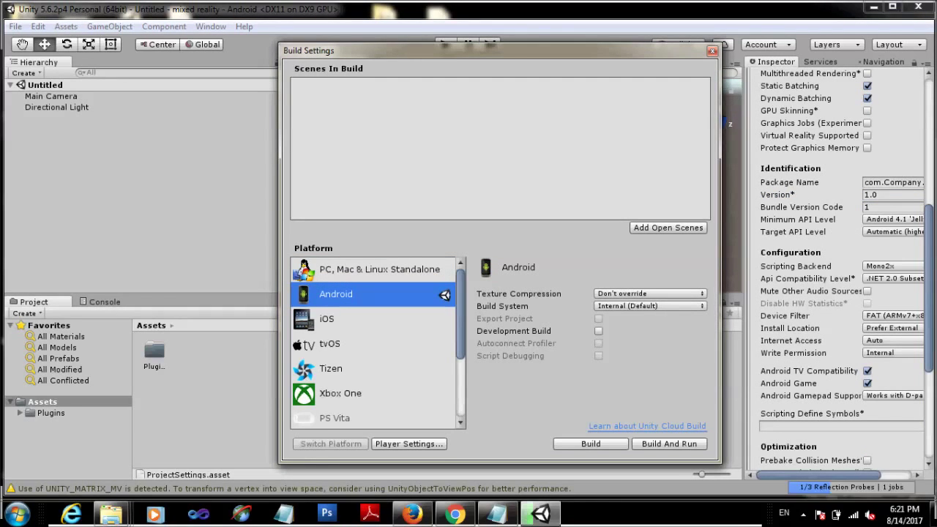
click(892, 182)
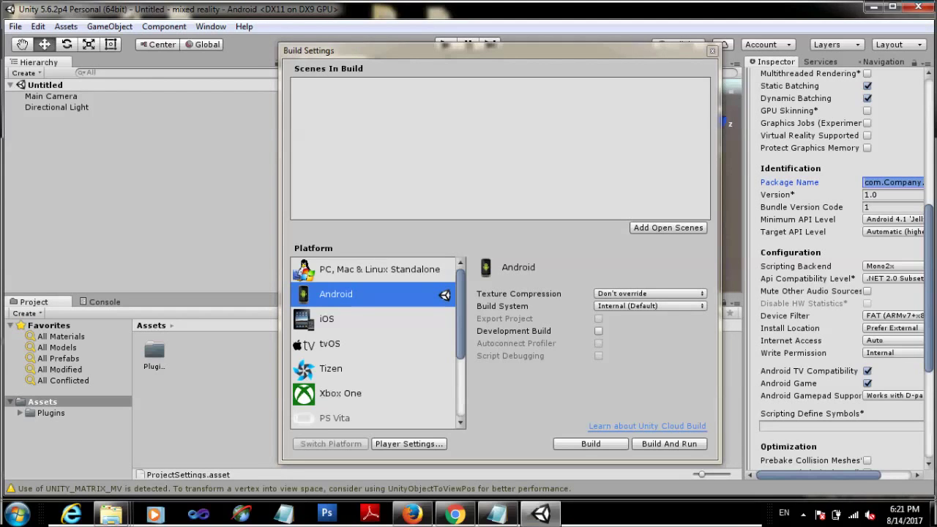
text(mixed.reality.c)
click(893, 195)
scroll(839, 270, up, 10)
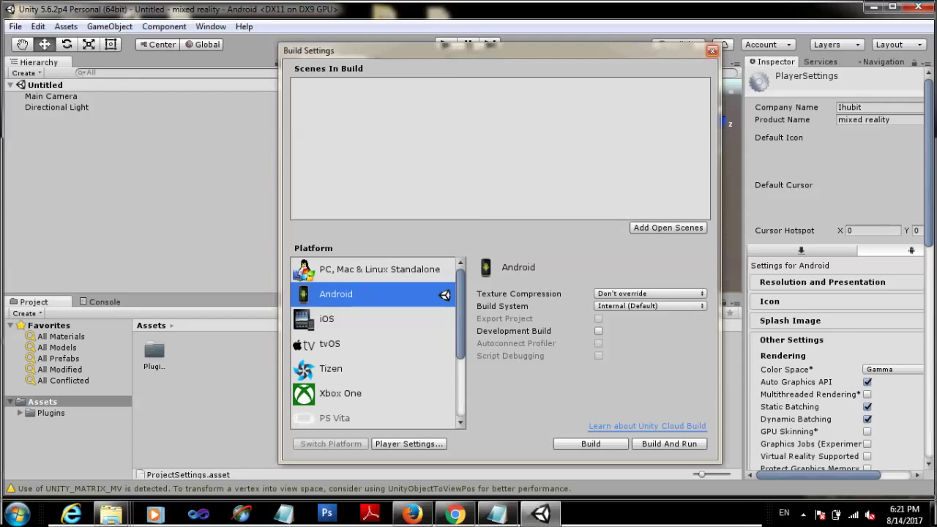
key(ctrl+s)
Save the scene as 'Mixed' and close the Build Settings window.
text(Mixed)
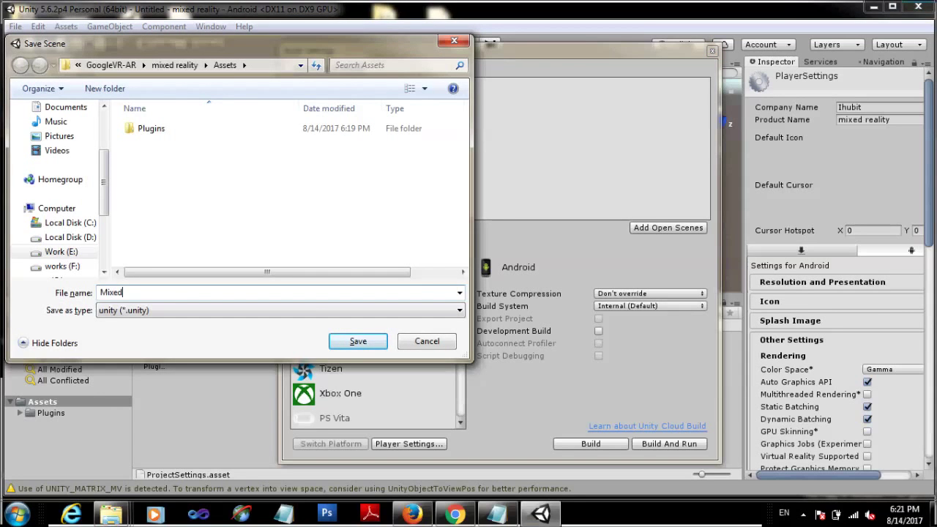
key(Return)
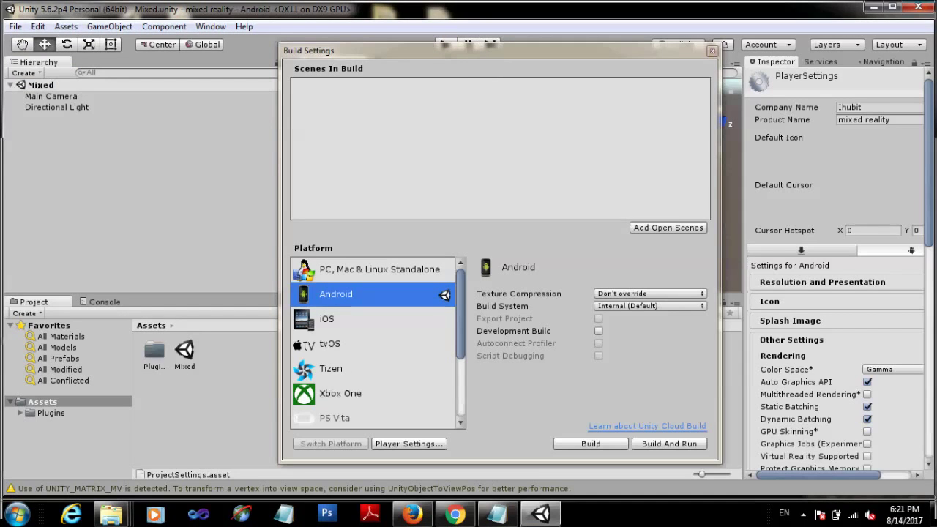
click(711, 51)
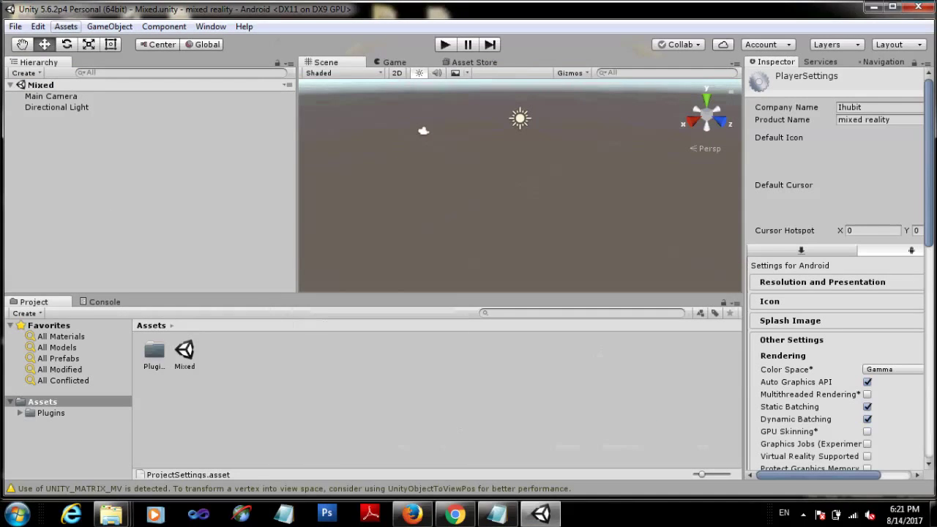
Import all contents of vuforia-unity-6-2-10.unitypackage from the Desktop.
click(65, 26)
mouse_move(103, 144)
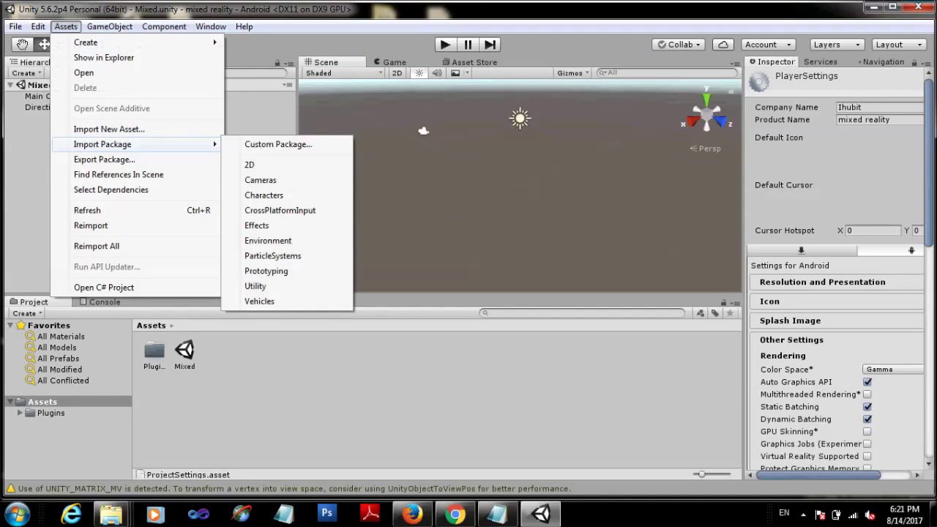
click(278, 144)
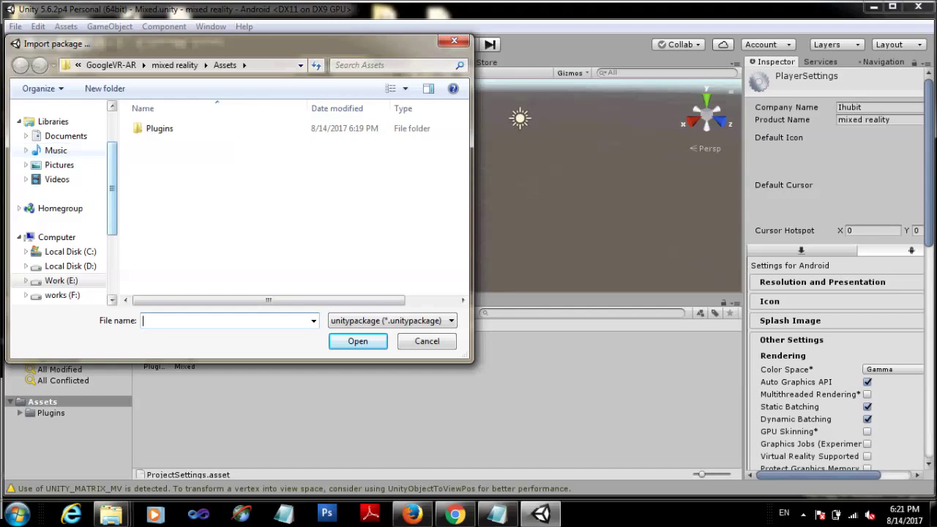
click(59, 127)
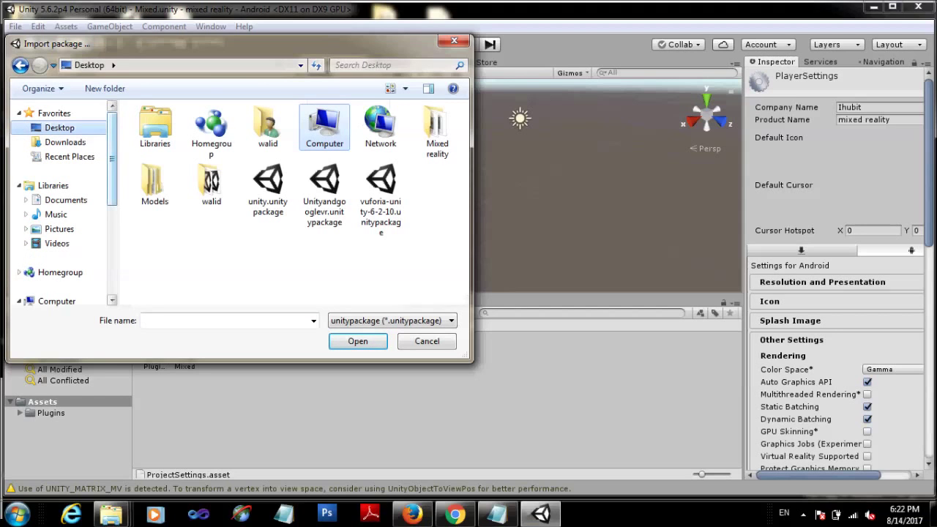
click(380, 191)
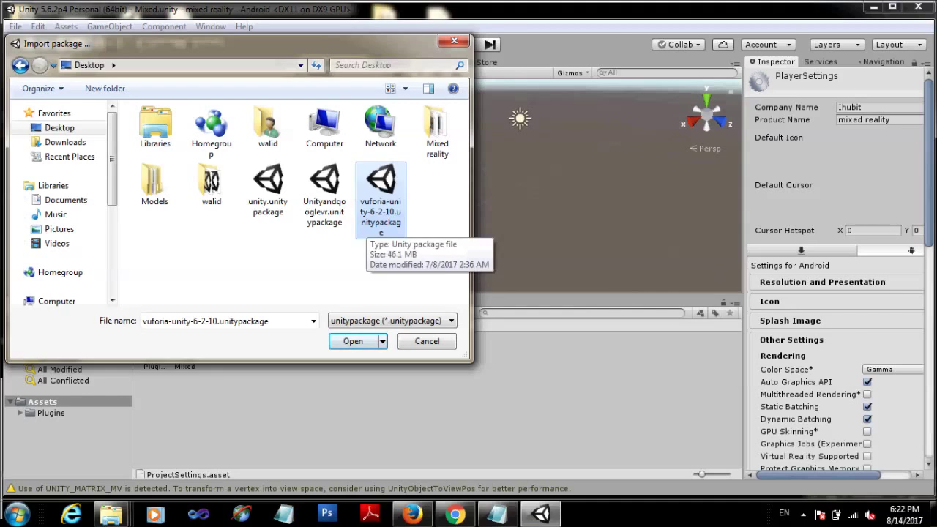
key(Return)
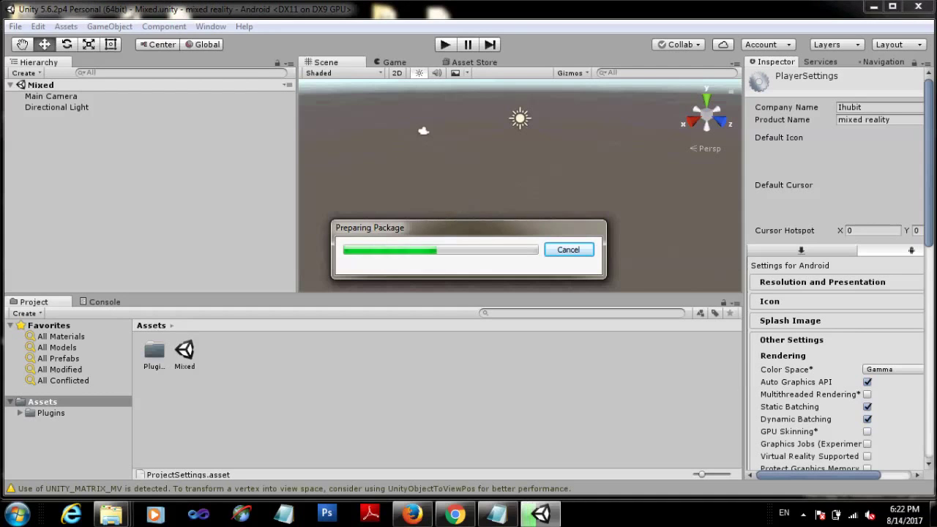
scroll(125, 146, down, 3)
scroll(124, 147, down, 3)
scroll(125, 146, down, 3)
scroll(124, 146, down, 3)
scroll(124, 146, down, 3)
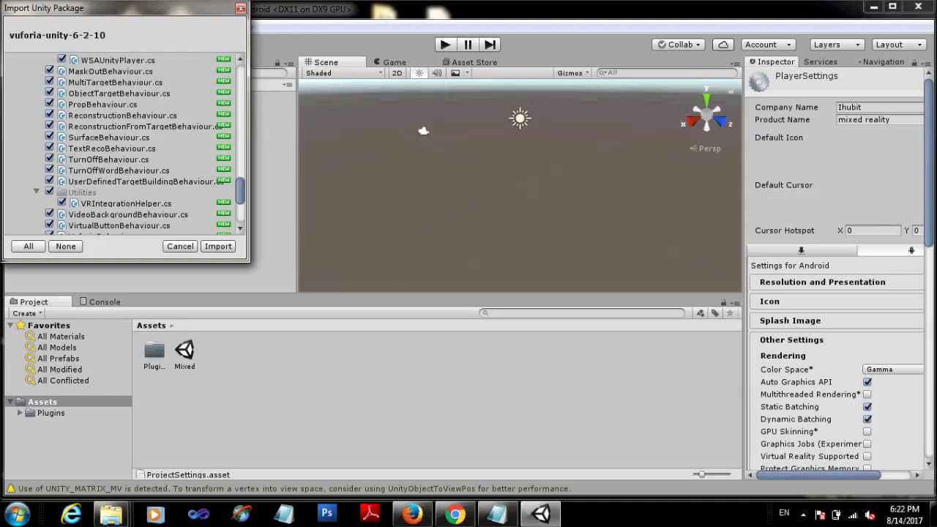
scroll(124, 147, down, 3)
click(218, 246)
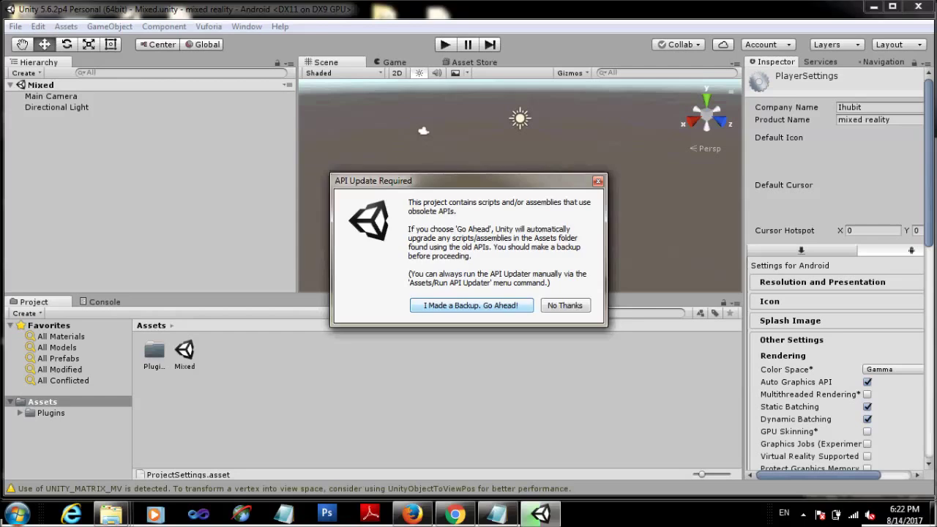
Approve the API script update, then browse into the imported Vuforia folder.
key(Return)
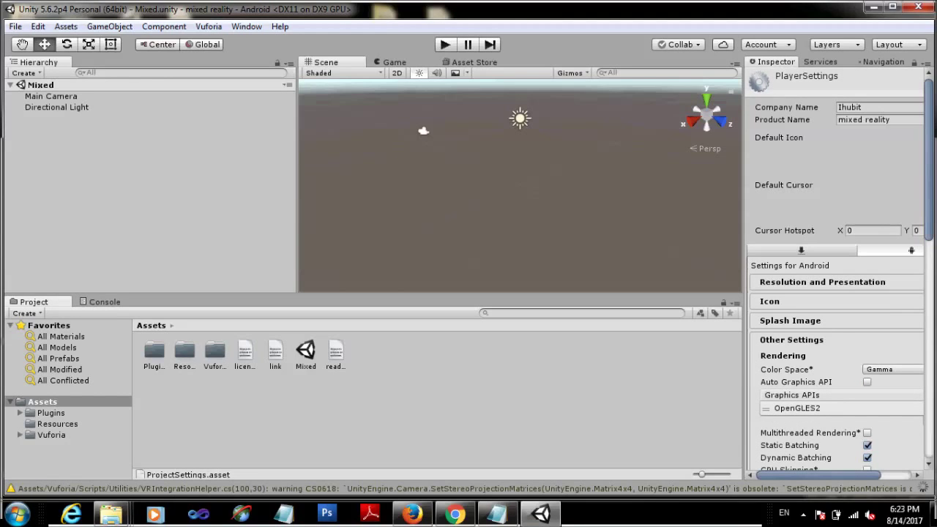
click(51, 434)
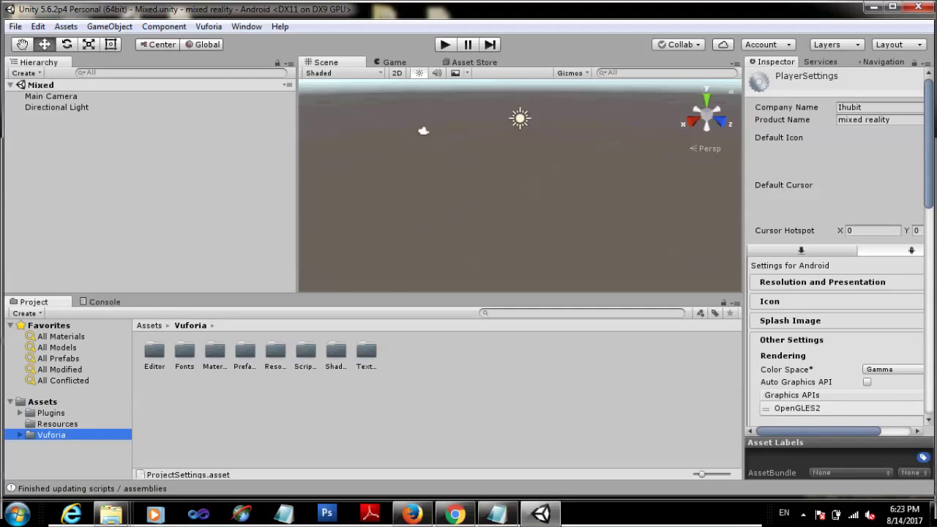
Drag the ARCamera prefab from Assets > Vuforia > Prefabs into the Mixed scene's Hierarchy.
key(Right)
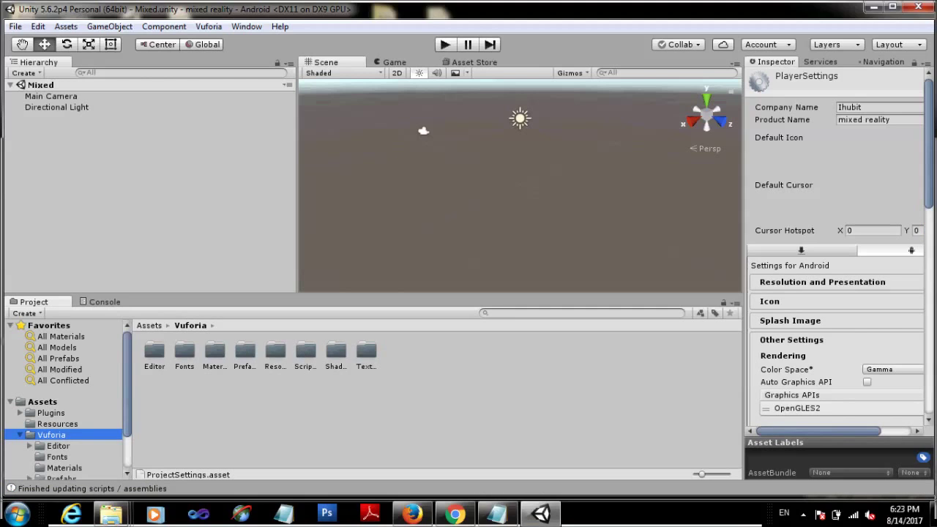
scroll(64, 399, down, 2)
click(62, 427)
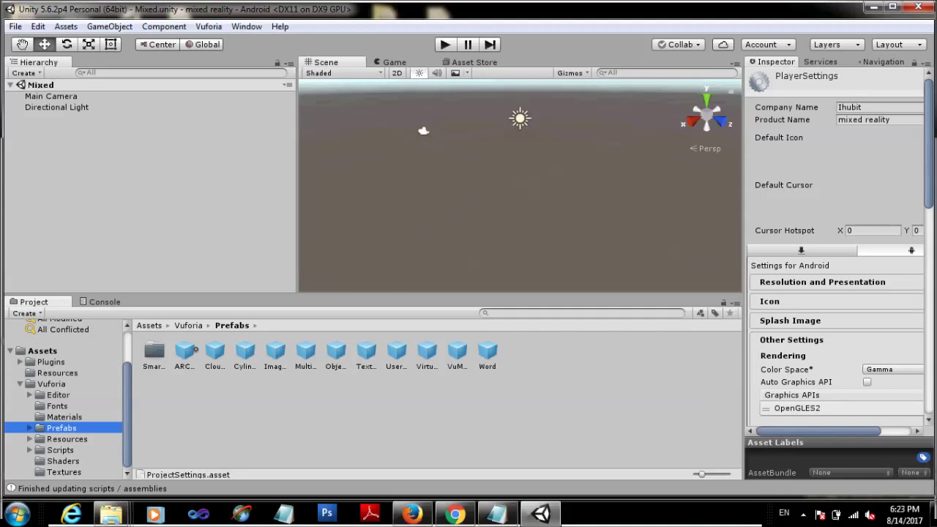
click(186, 355)
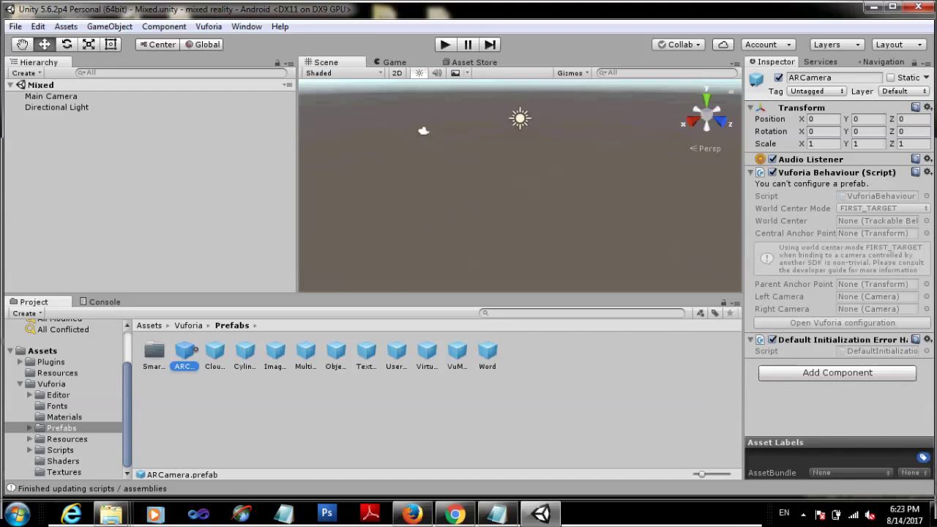
click(836, 373)
drag(186, 355, 46, 118)
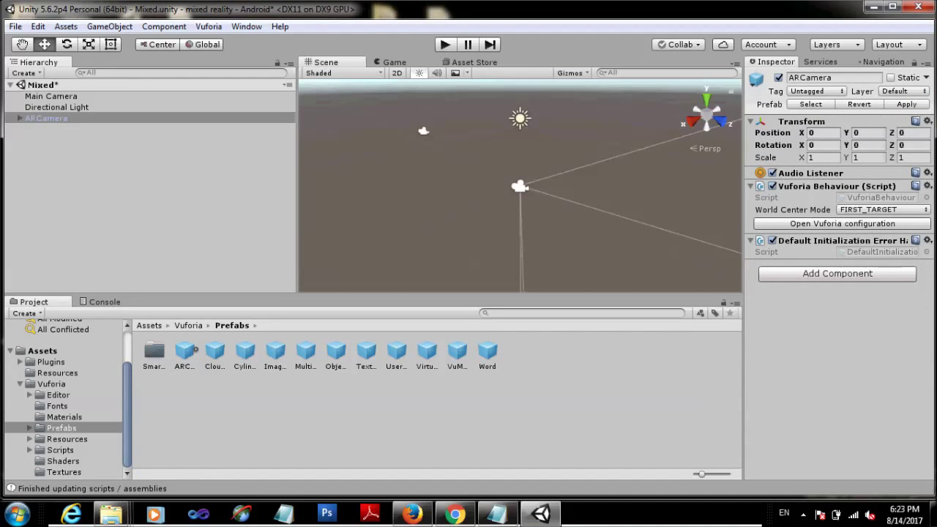
click(842, 223)
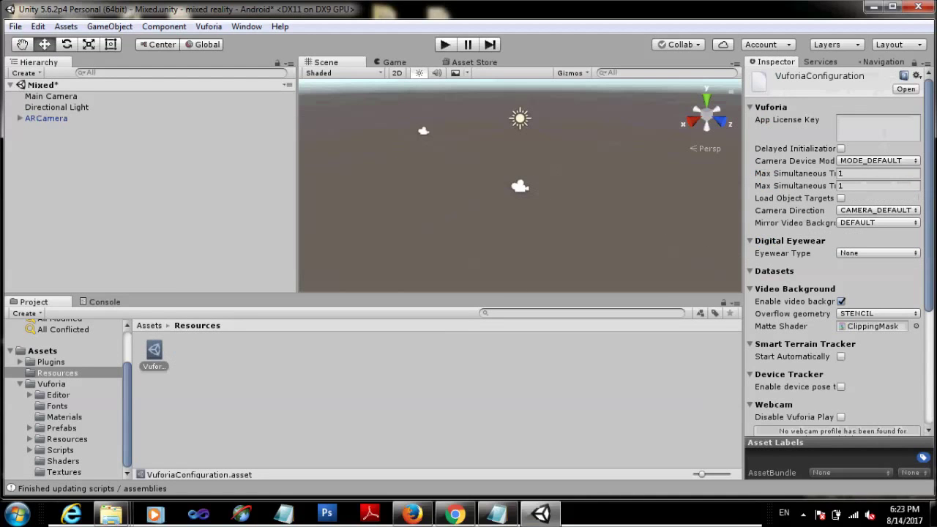
Paste the license key from Unityandgooglevr_key.txt into App License Key, leaving Delayed Initialization off.
click(877, 126)
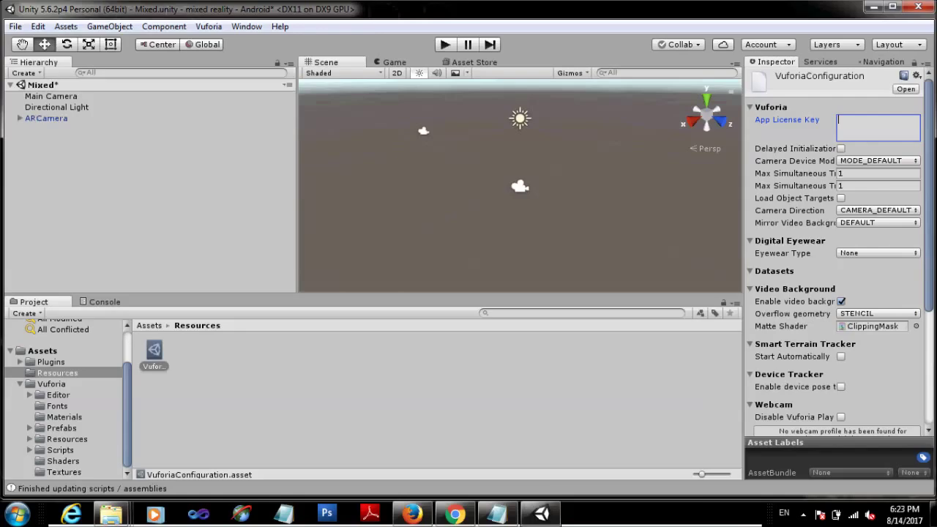
click(542, 515)
click(180, 26)
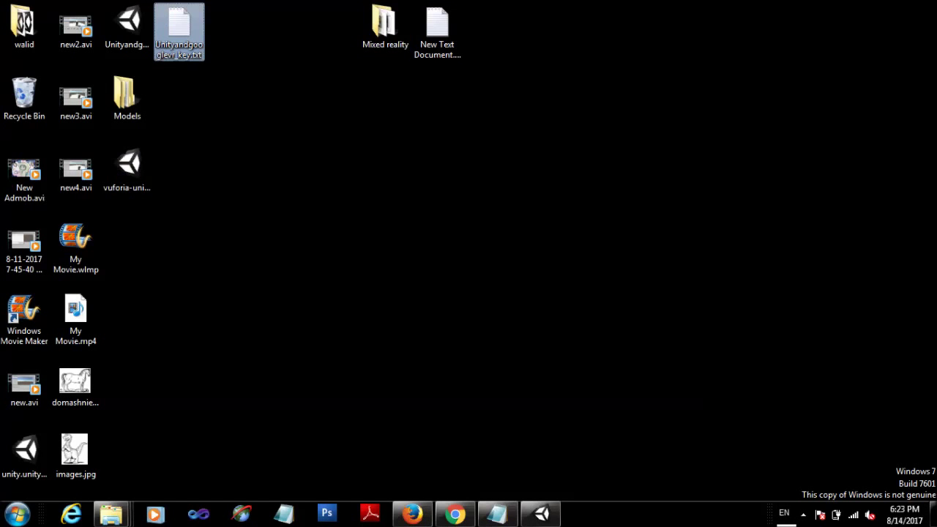
double_click(179, 26)
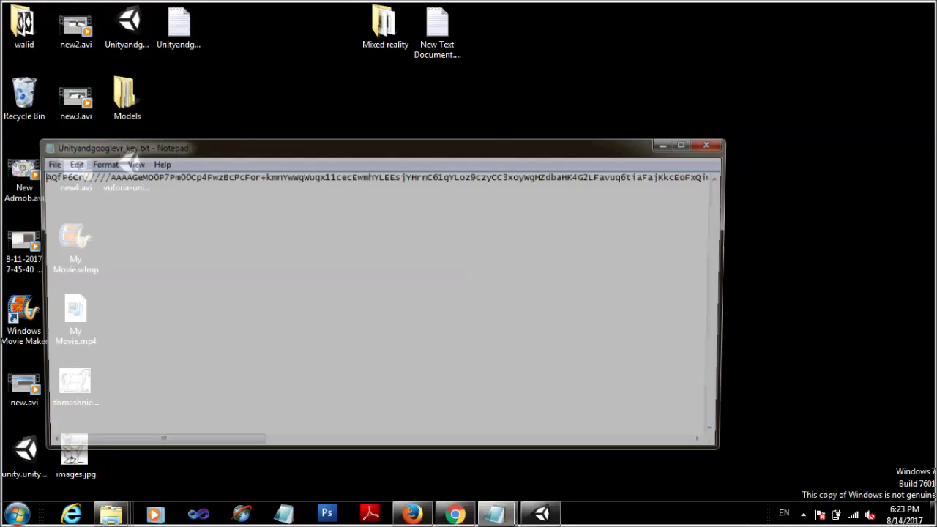
key(ctrl+a)
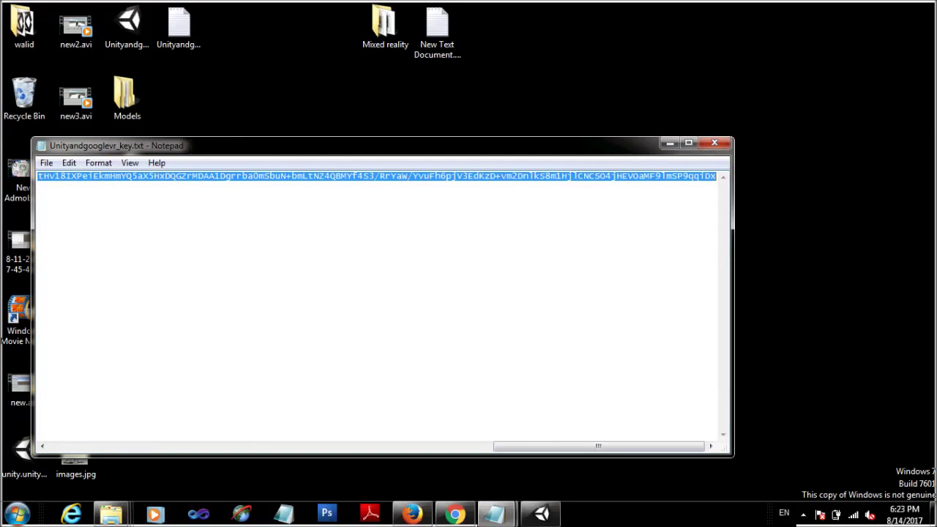
click(541, 515)
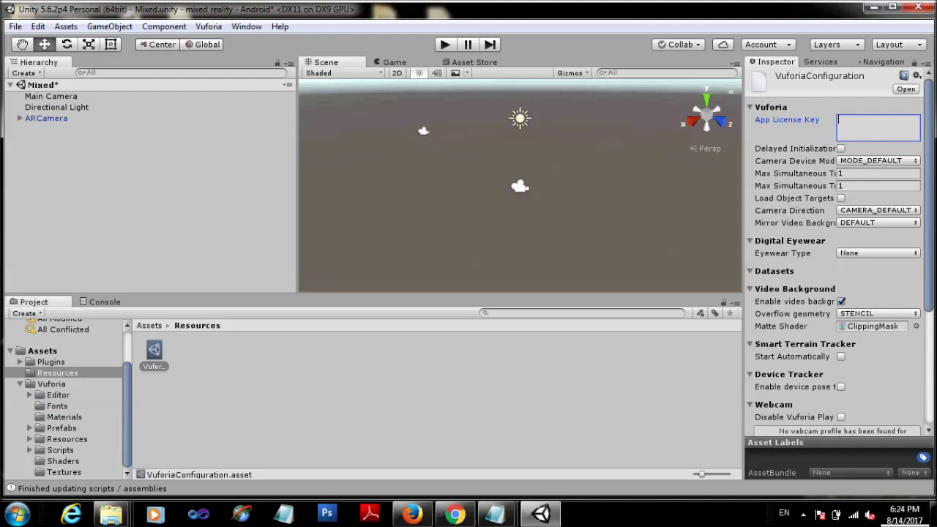
key(ctrl+v)
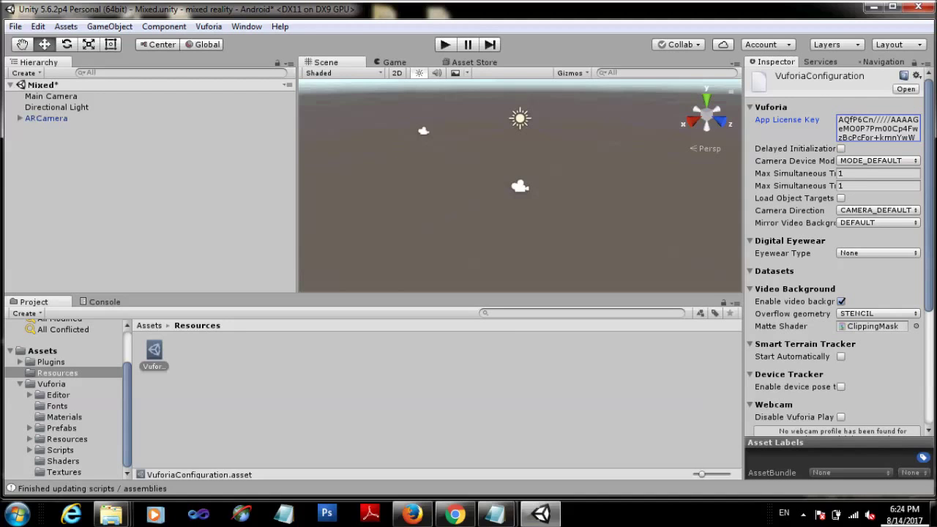
click(841, 149)
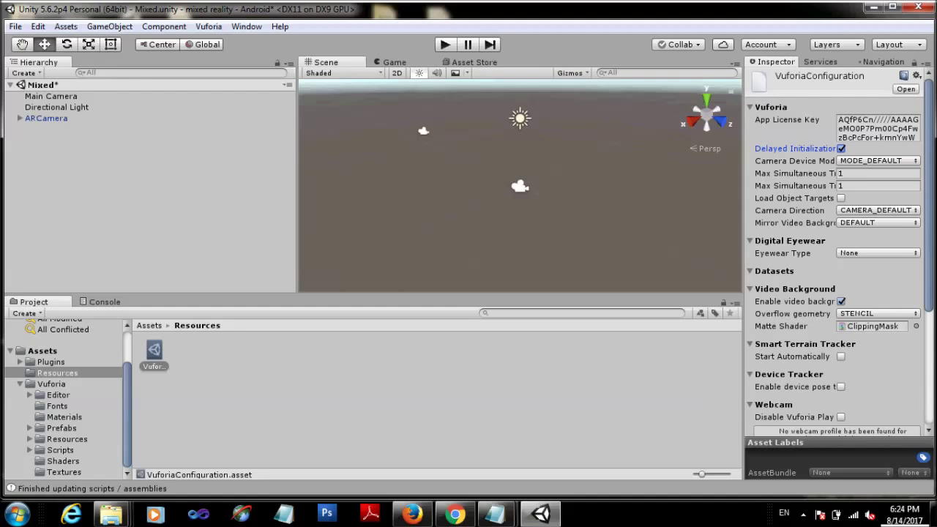
click(841, 149)
click(46, 118)
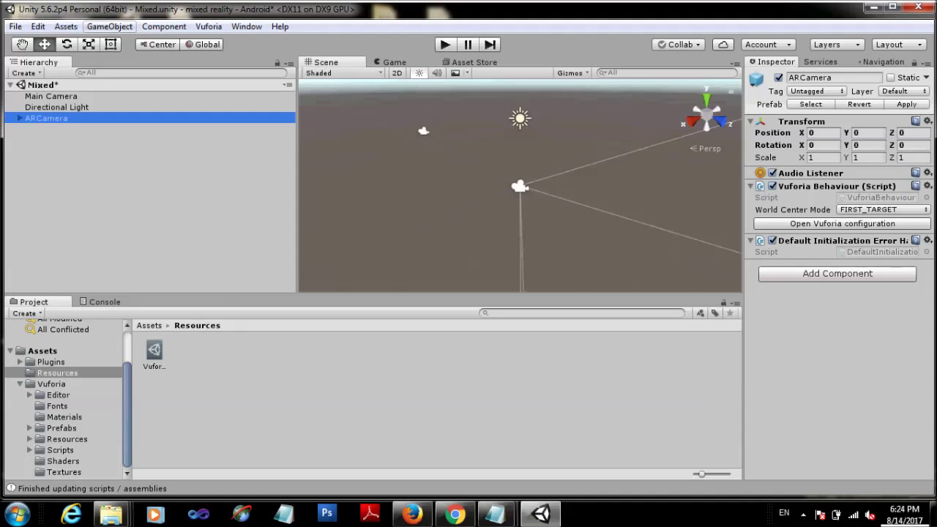
Import all files from the Unityandgooglevr.unitypackage custom package.
click(65, 26)
mouse_move(103, 144)
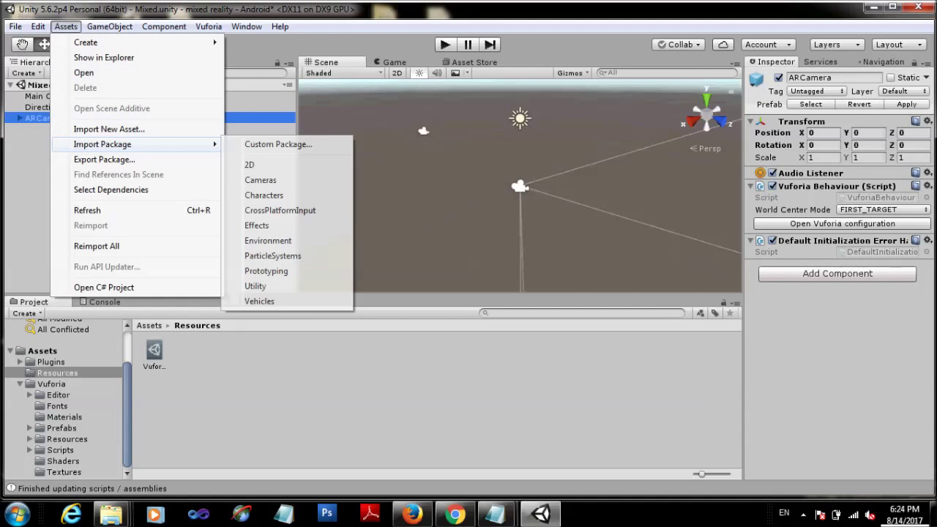
click(278, 145)
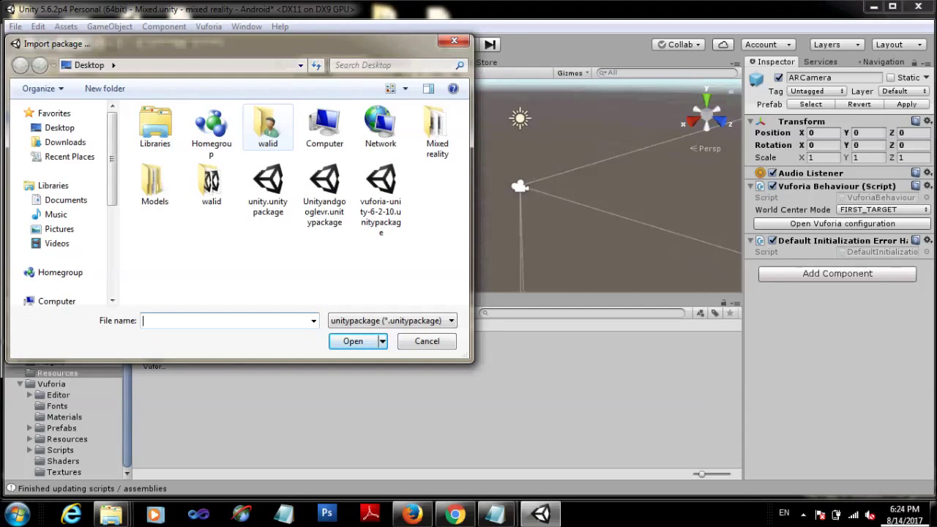
click(324, 186)
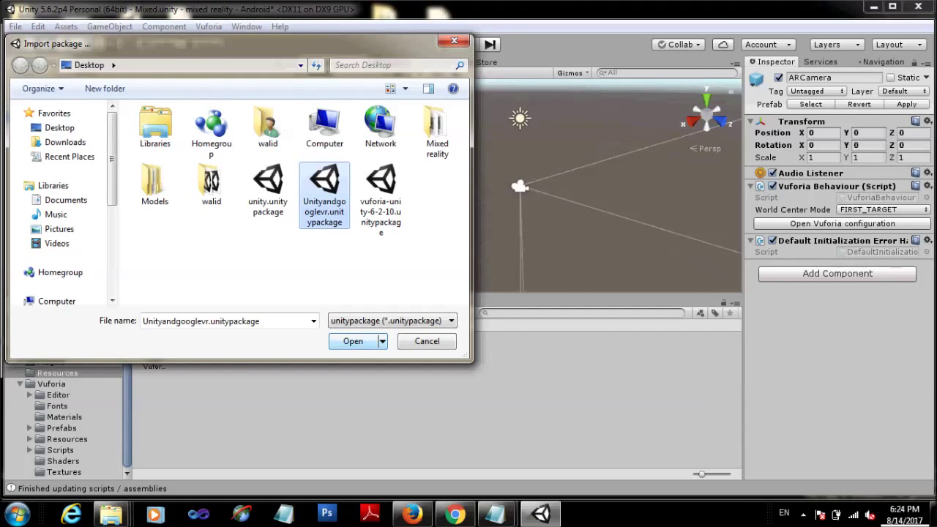
click(353, 341)
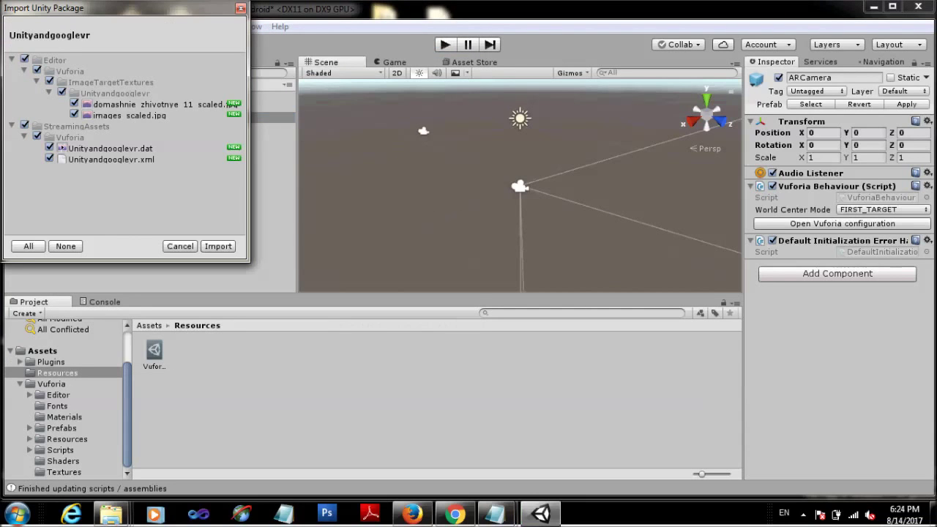
key(Return)
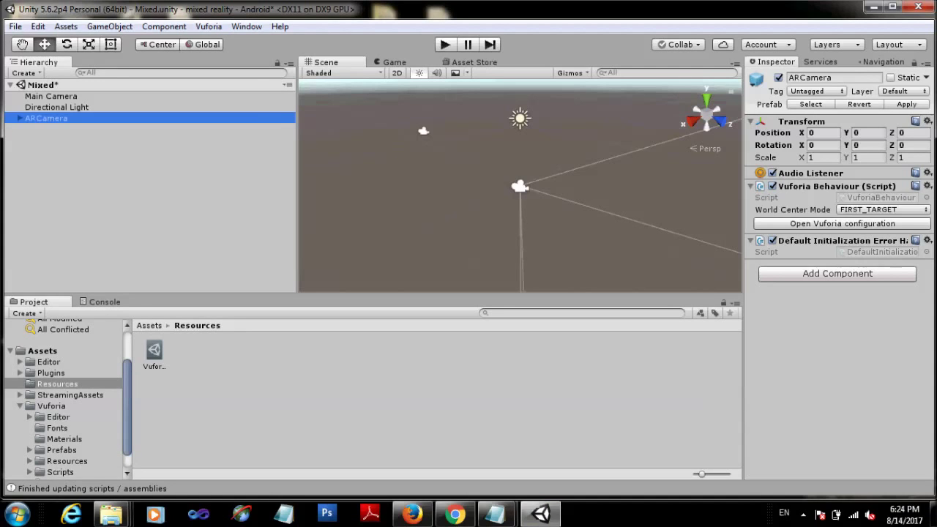
Browse Editor/Vuforia/ImageTargetTextures and inspect the images and images_scaled texture settings.
click(60, 373)
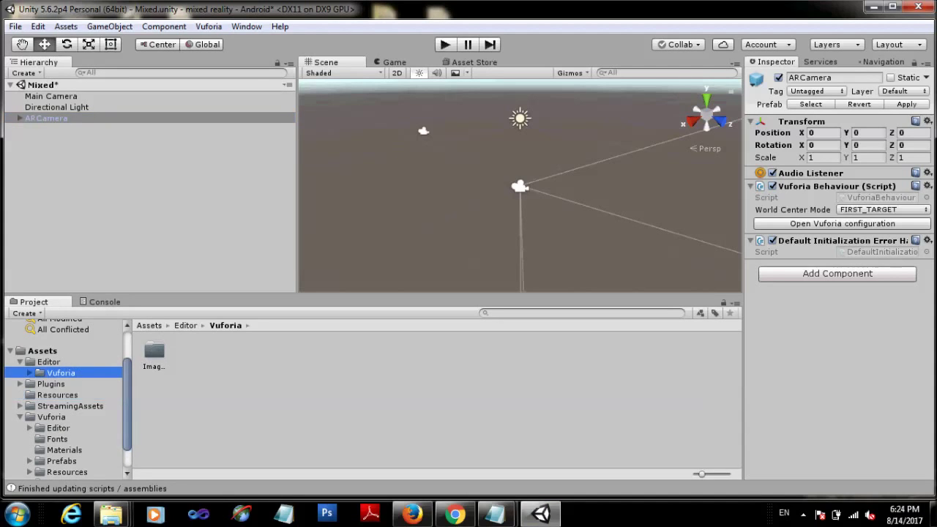
click(30, 372)
click(88, 383)
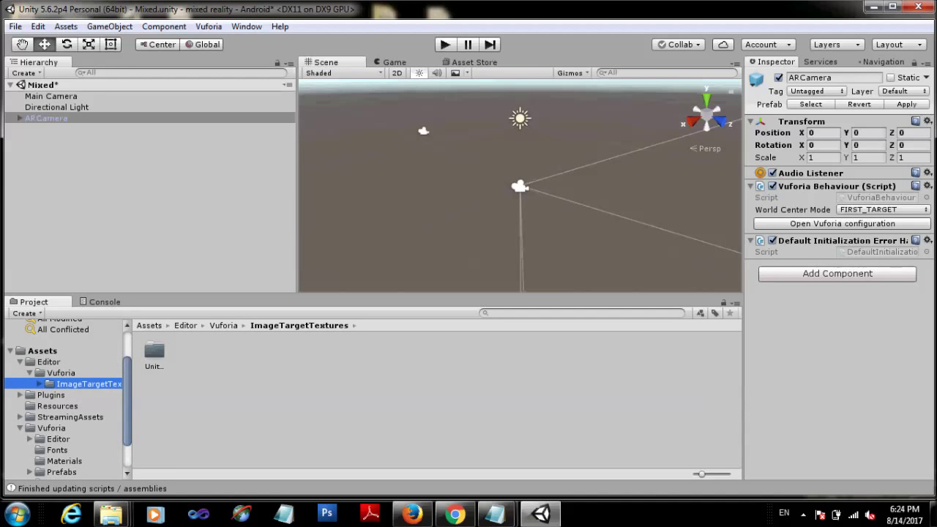
click(41, 384)
click(93, 395)
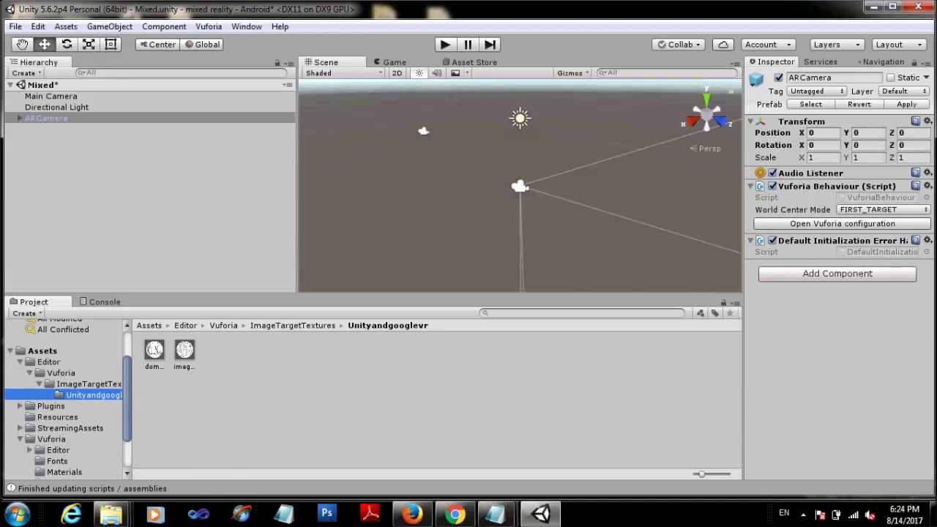
click(154, 351)
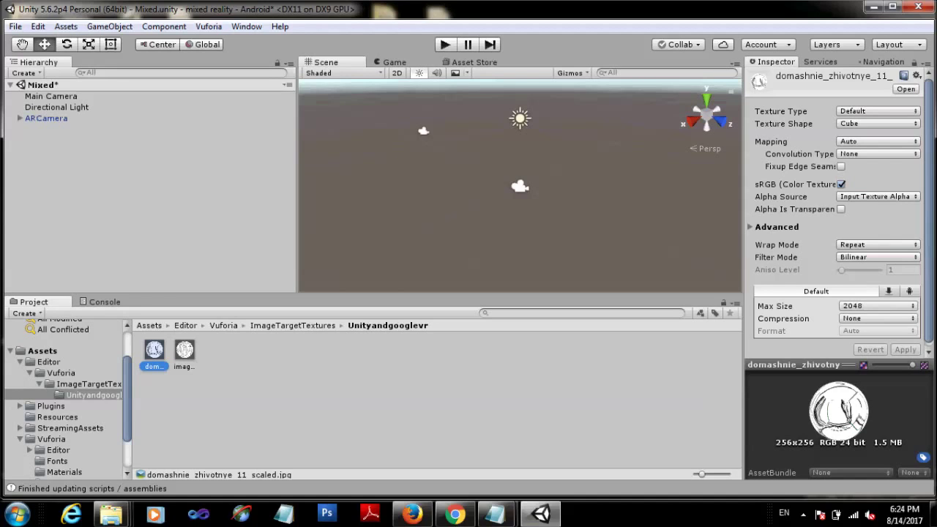
click(916, 75)
key(Escape)
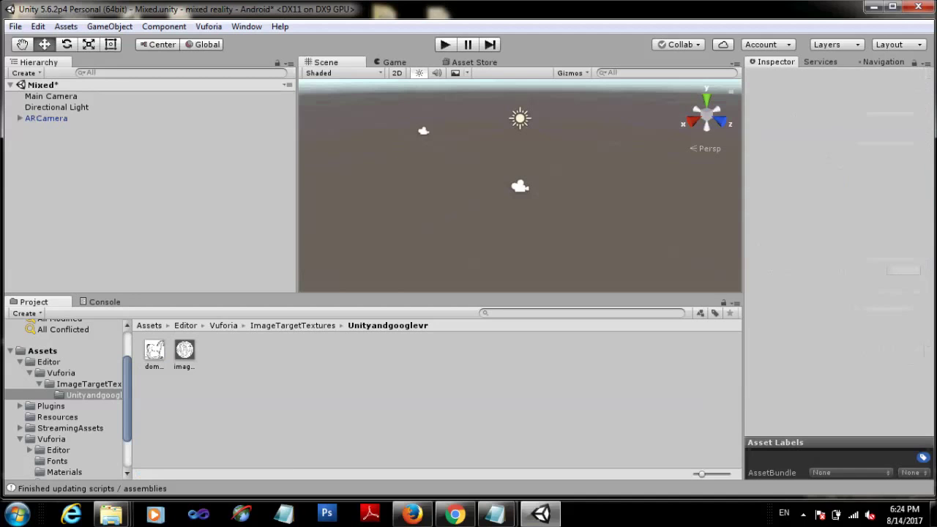
click(184, 351)
click(916, 76)
key(Escape)
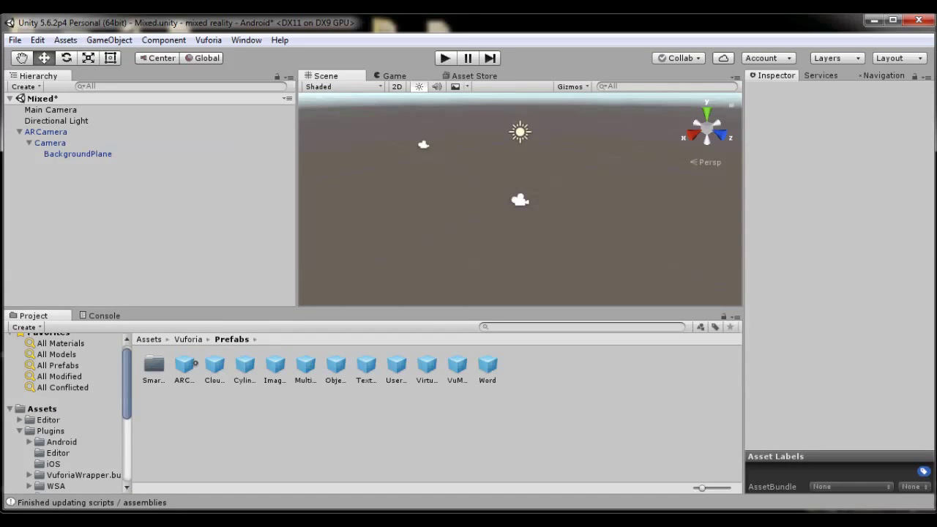
Add an ImageTarget prefab from the Vuforia Prefabs folder at the scene origin.
scroll(66, 414, down, 3)
click(61, 406)
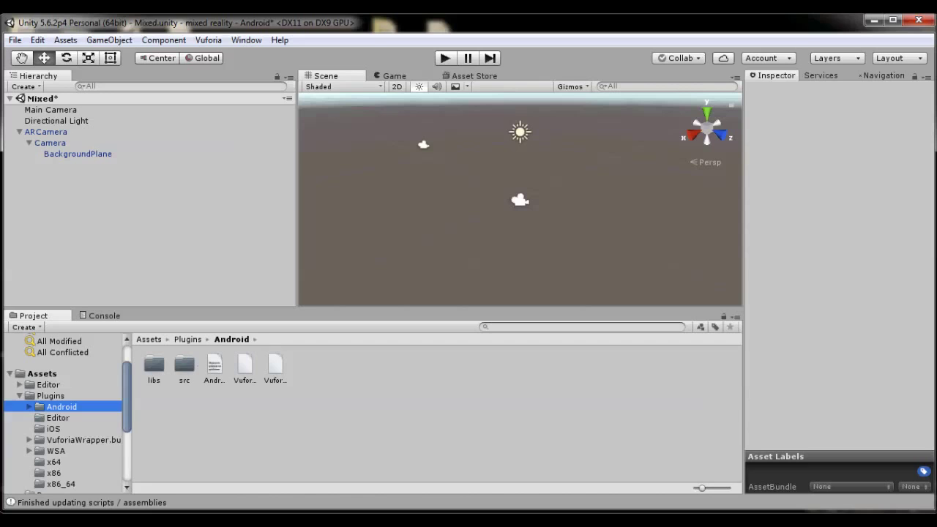
click(20, 395)
click(19, 417)
click(20, 428)
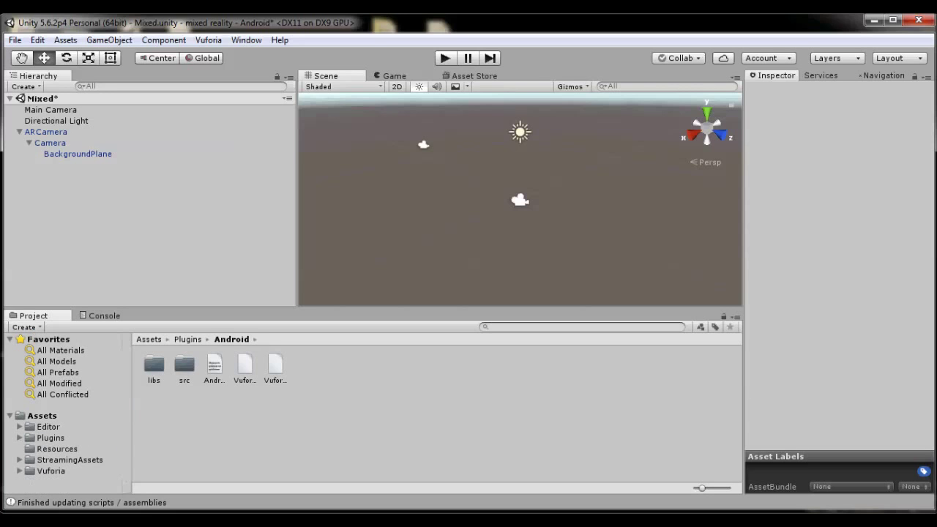
click(20, 470)
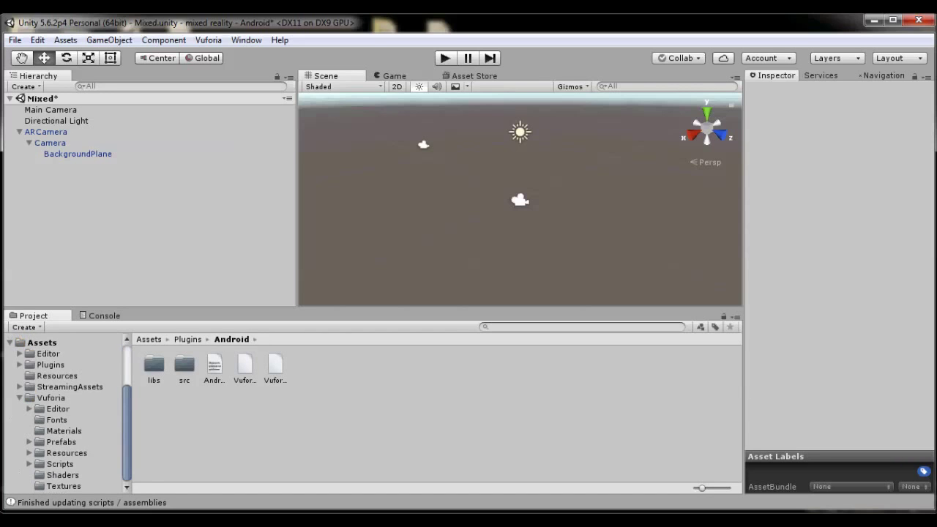
click(61, 441)
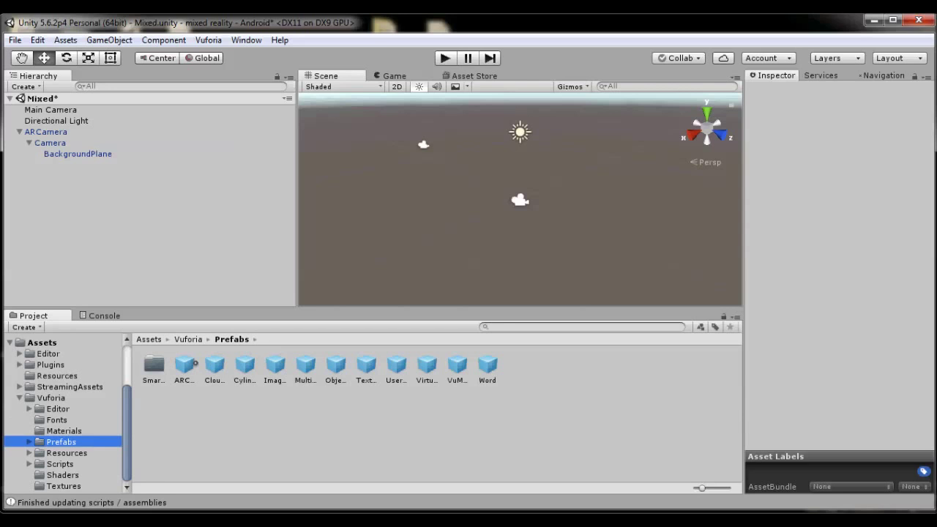
drag(275, 366, 146, 205)
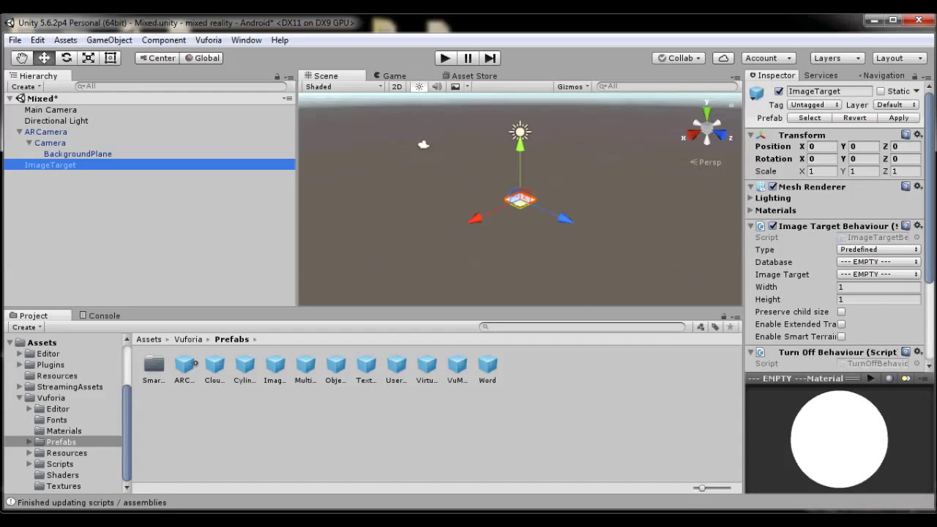
Set the ImageTarget to Predefined using the Unityandgooglevr database and the images target.
click(878, 249)
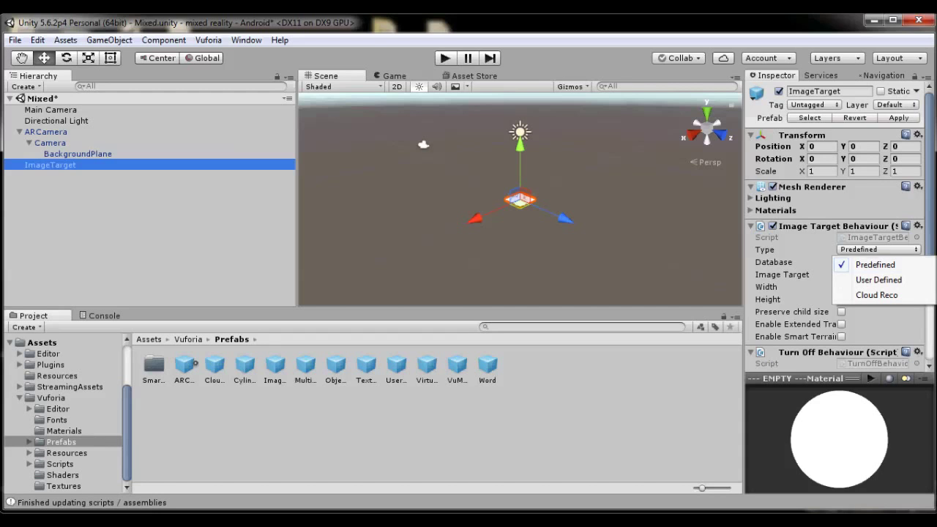
click(878, 280)
click(883, 249)
click(875, 264)
click(878, 262)
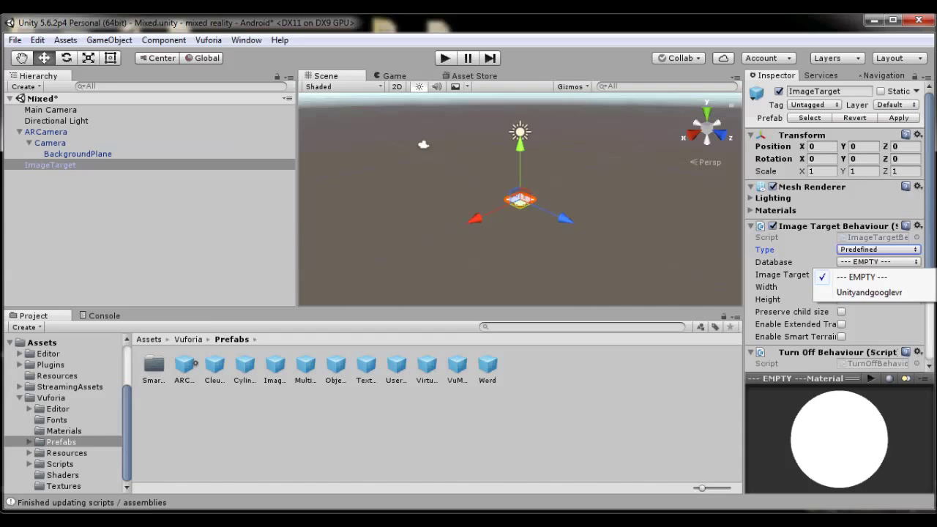
click(864, 291)
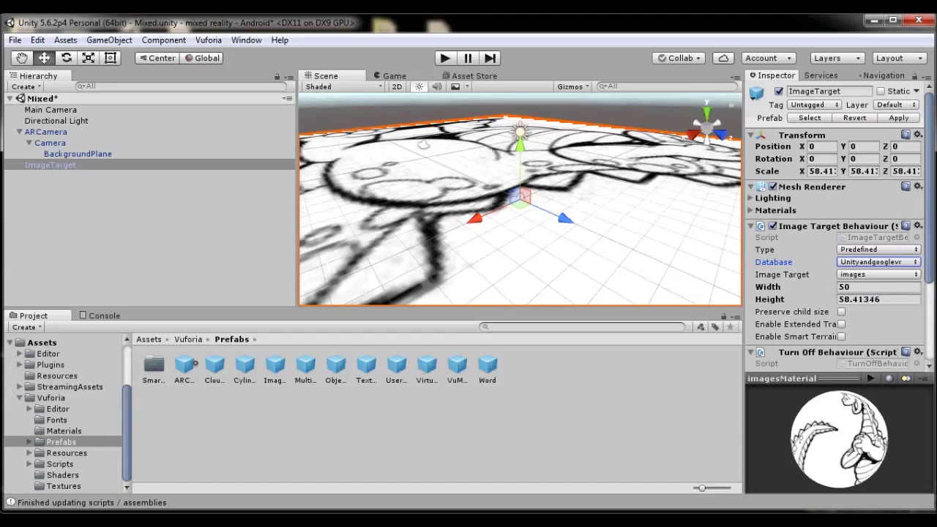
click(879, 274)
click(864, 289)
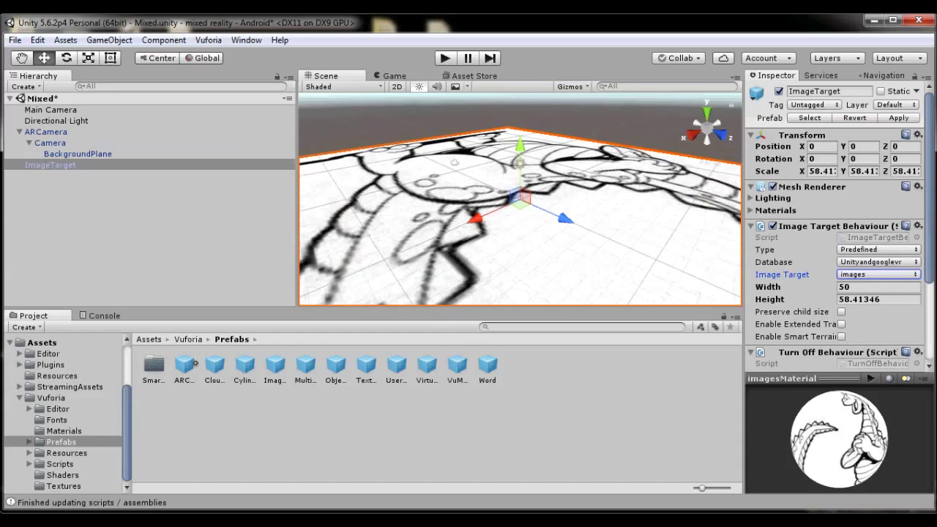
Set the ImageTarget's Scale X to 1, save the scene, and duplicate the target.
click(822, 170)
text(1)
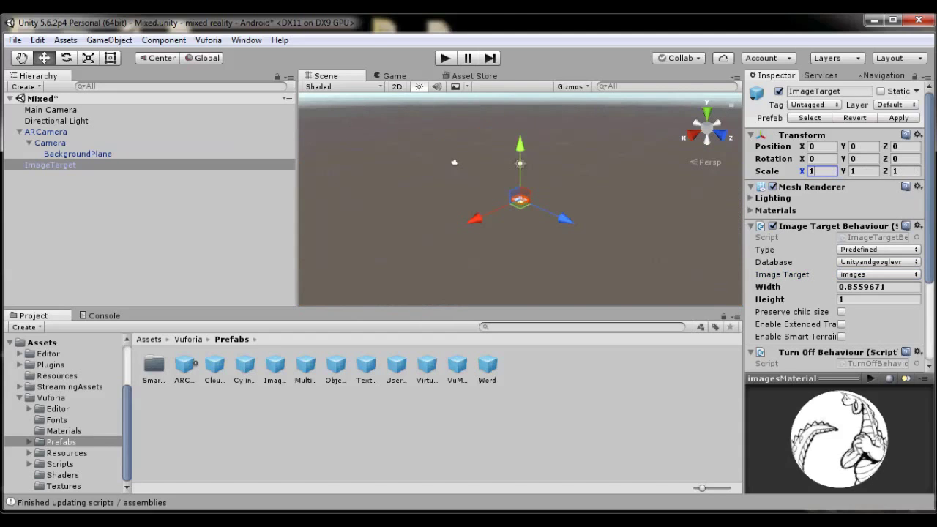
scroll(520, 197, up, 1)
scroll(520, 197, up, 2)
scroll(519, 197, up, 2)
scroll(520, 198, up, 2)
scroll(519, 198, up, 1)
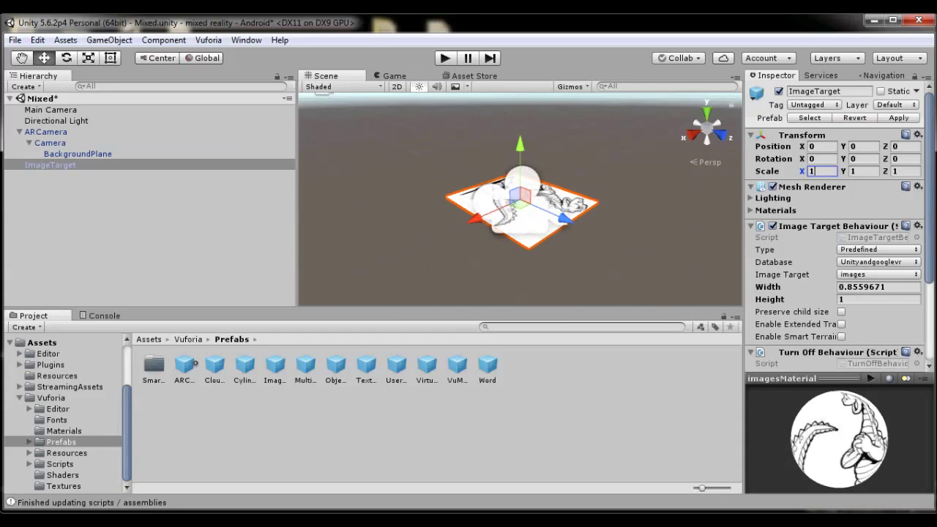
scroll(520, 197, up, 2)
key(ctrl+s)
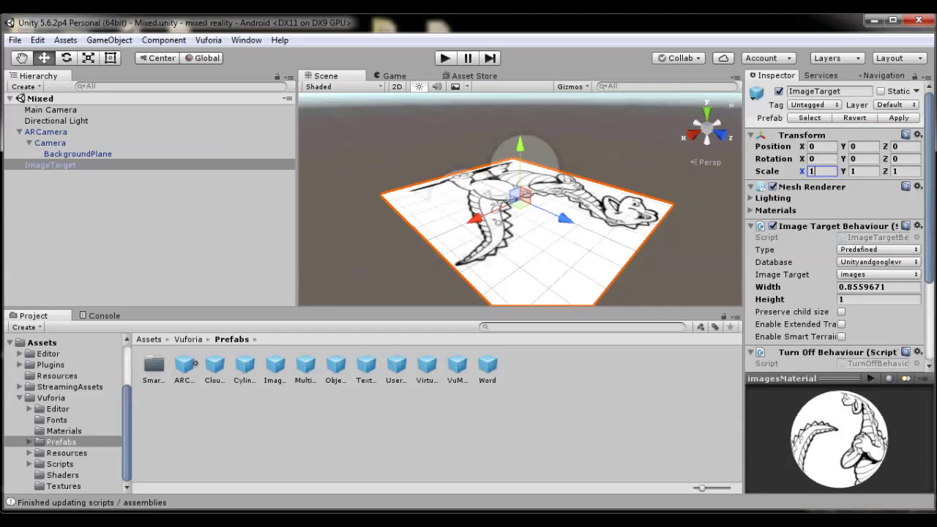
key(ctrl+v)
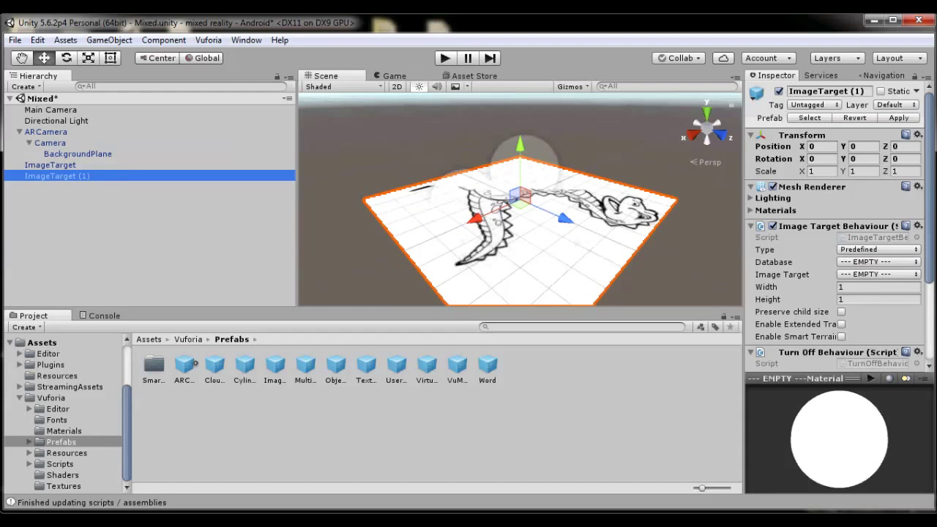
Assign ImageTarget (1) the Unityandgooglevr database and the domashnie_zhivotnye horse image.
click(878, 274)
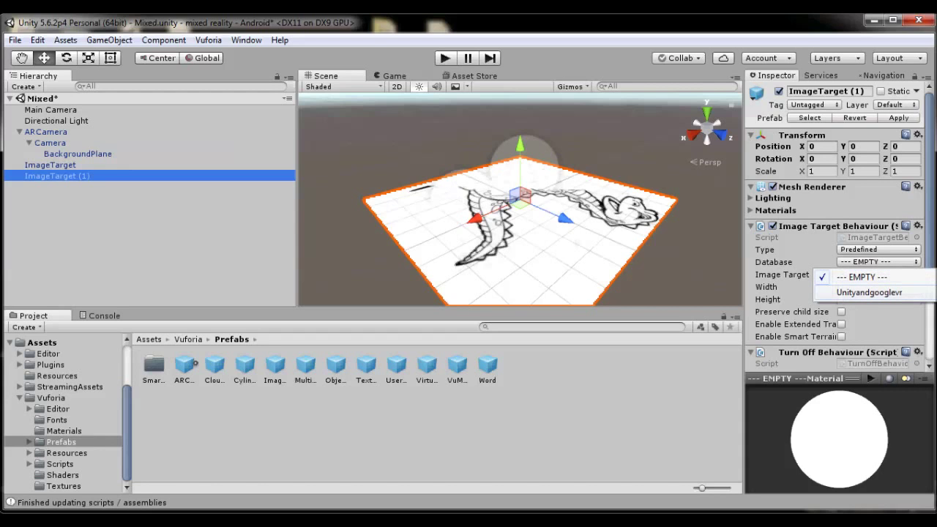
click(869, 292)
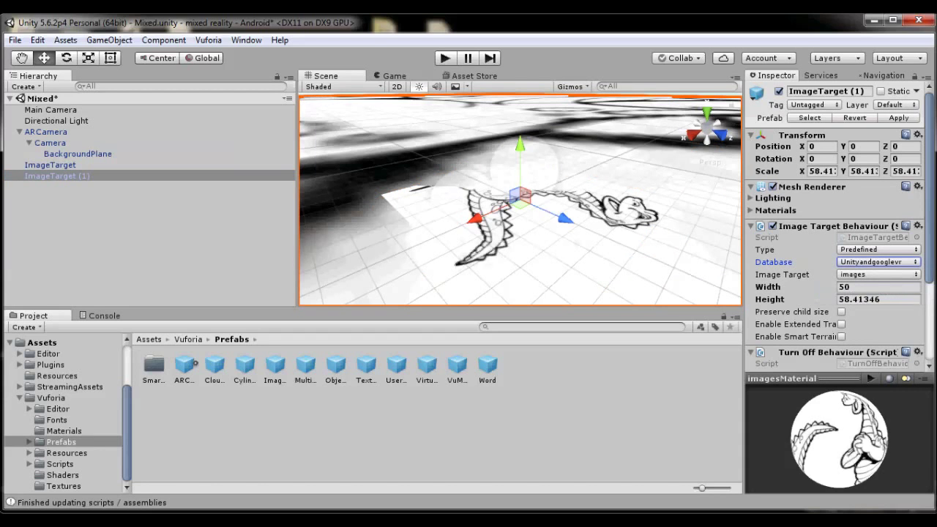
click(878, 274)
click(867, 303)
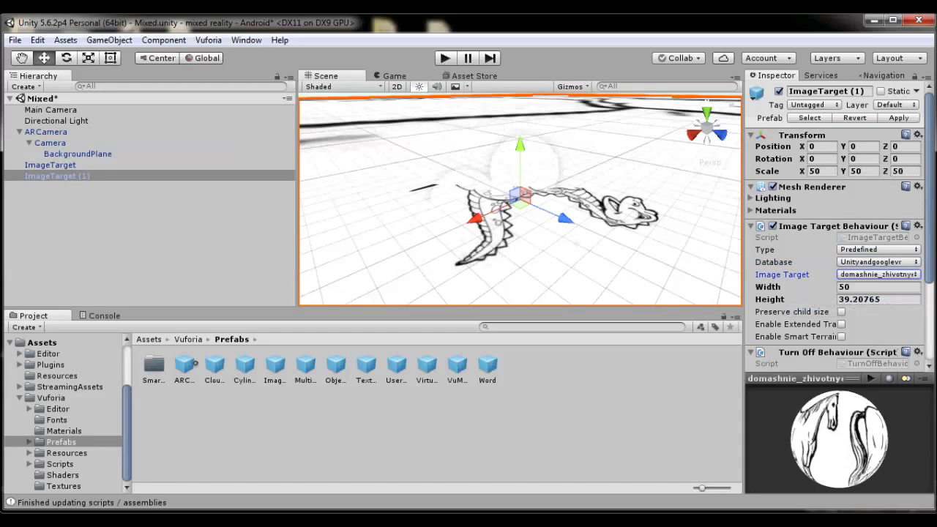
Set Scale X to 1, move the horse target to X 1.27 beside the dragon, and save.
scroll(520, 201, up, 2)
scroll(519, 201, up, 2)
scroll(520, 202, up, 2)
scroll(520, 201, up, 2)
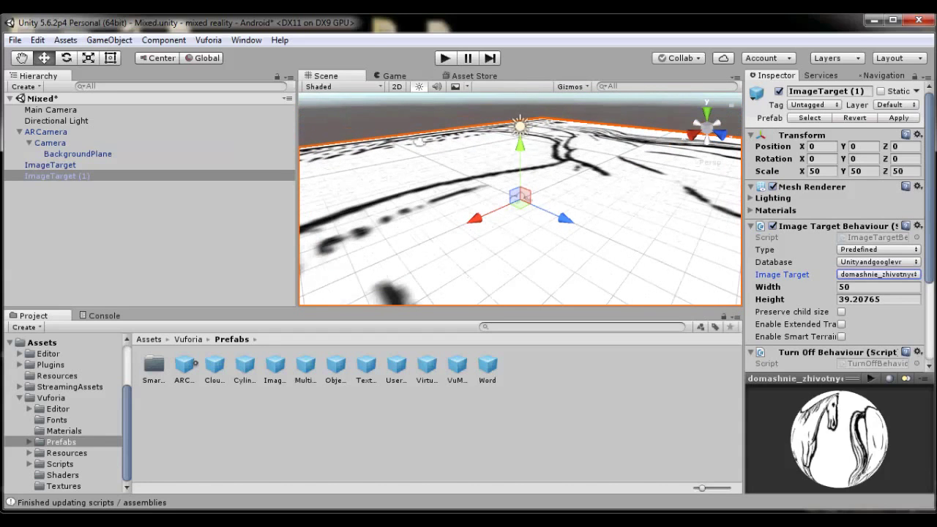
click(822, 171)
text(1)
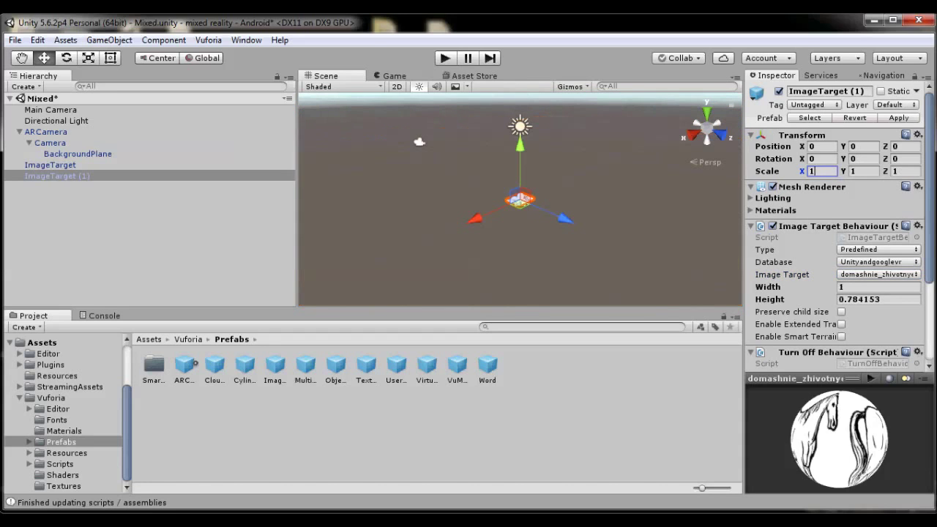
scroll(520, 201, up, 1)
scroll(519, 201, up, 1)
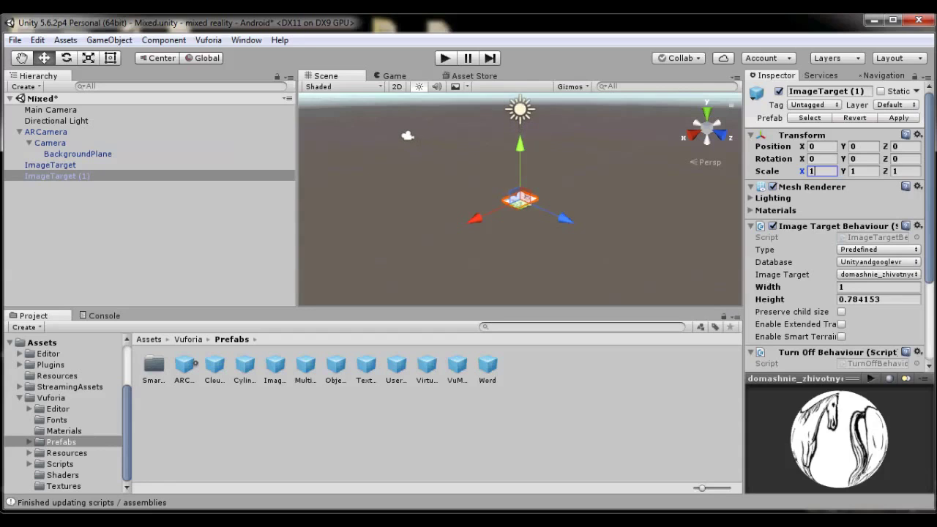
drag(474, 218, 445, 230)
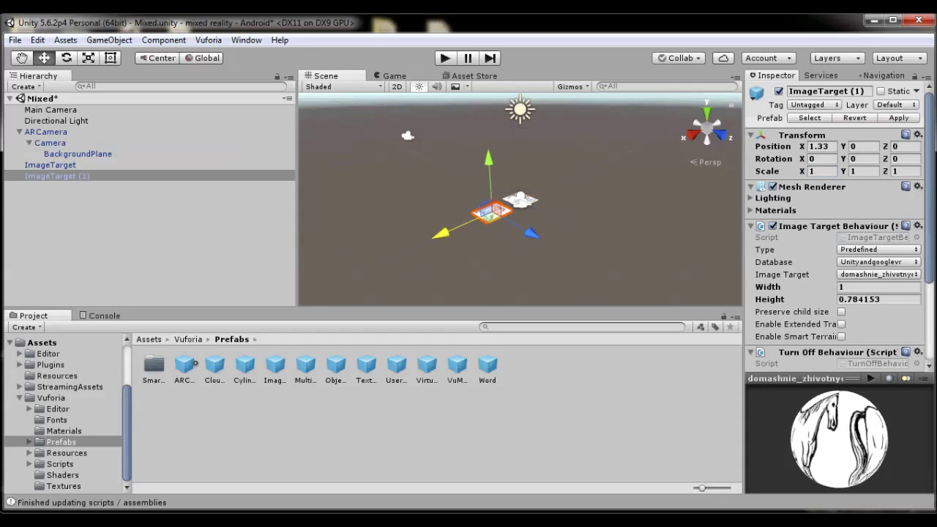
scroll(498, 212, up, 1)
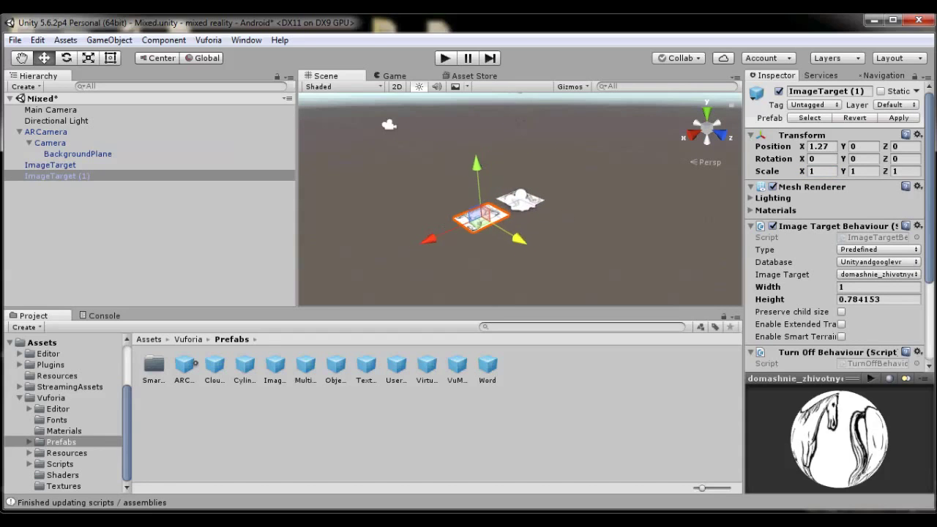
scroll(497, 212, up, 2)
key(ctrl+s)
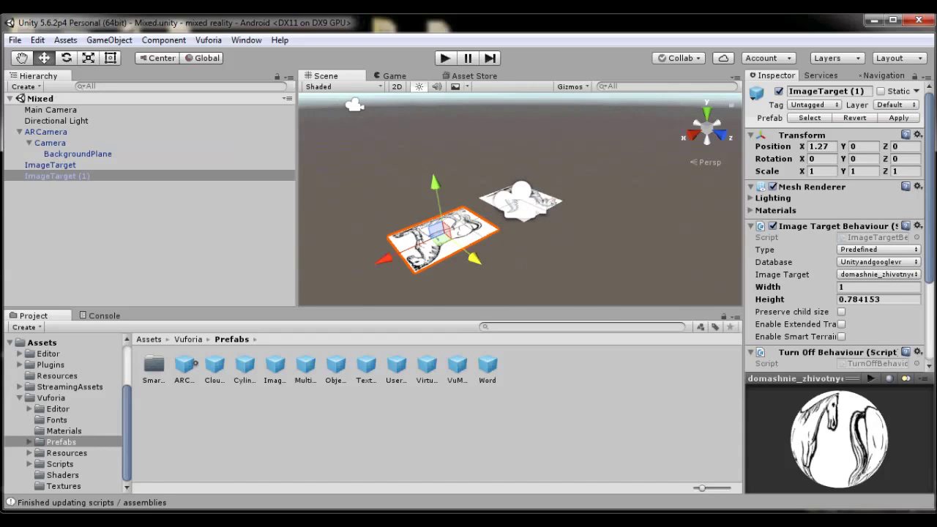
Set both Max Simultaneous Tracked Images and Objects to 2 in the ARCamera's Vuforia configuration.
click(45, 132)
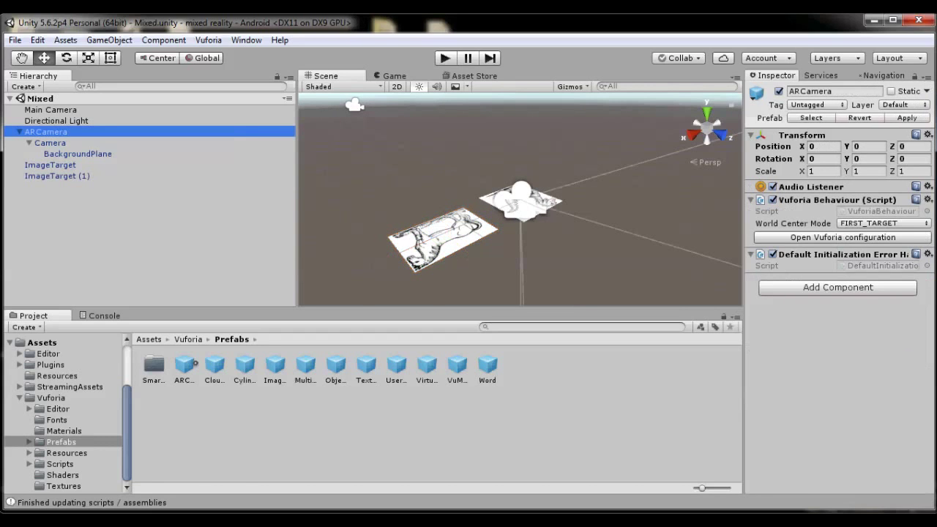
click(843, 237)
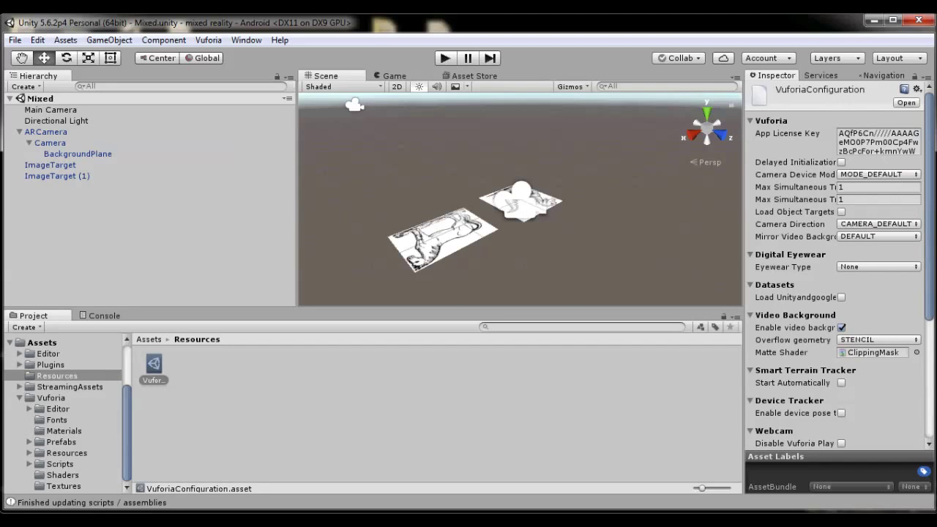
click(878, 187)
text(2)
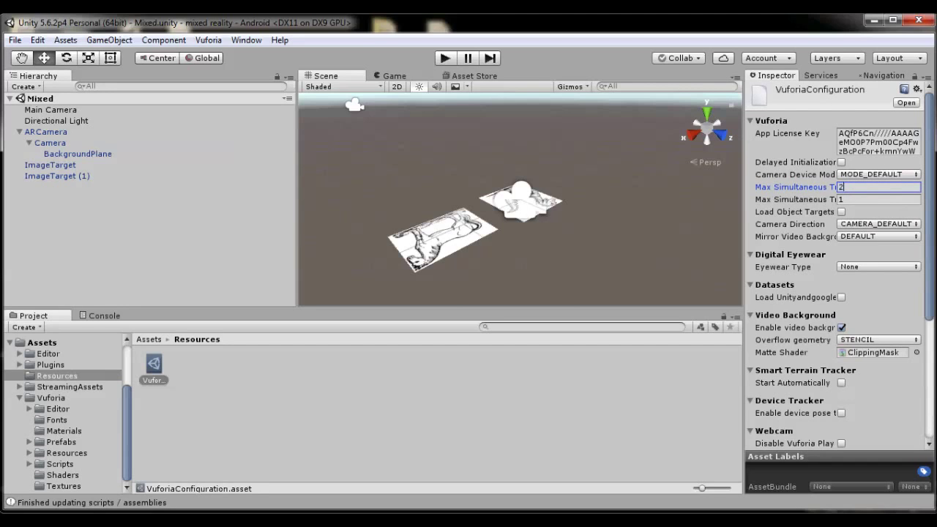
click(878, 199)
text(2)
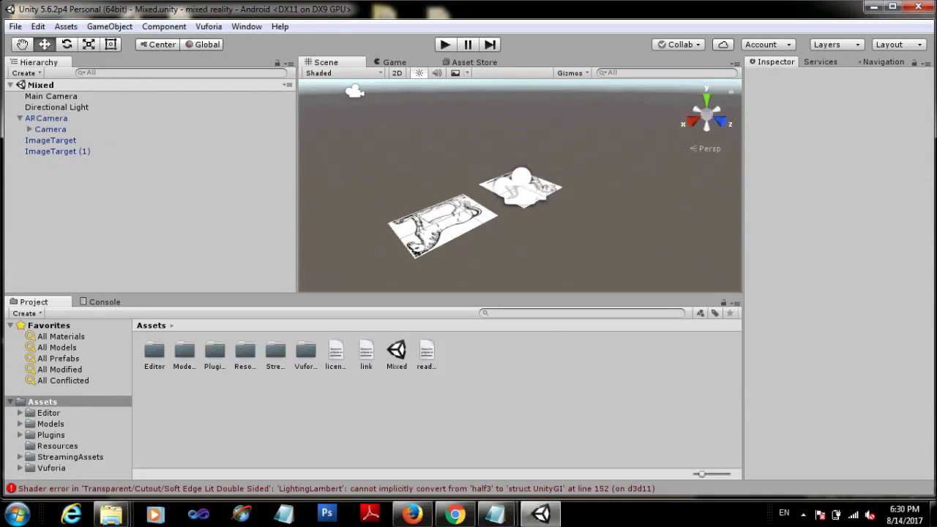
click(50, 423)
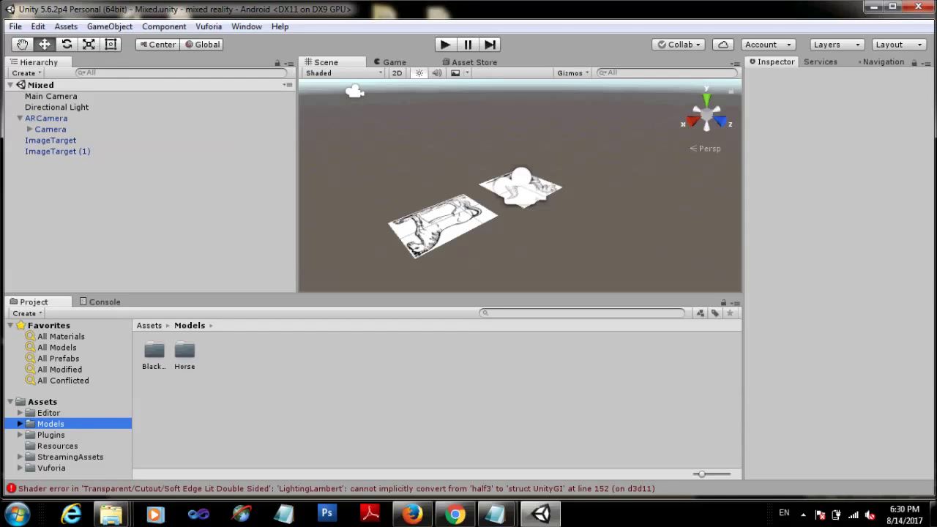
Drag the Horse model from Models/Horse/Model into the scene as a child of ImageTarget (1).
key(Right)
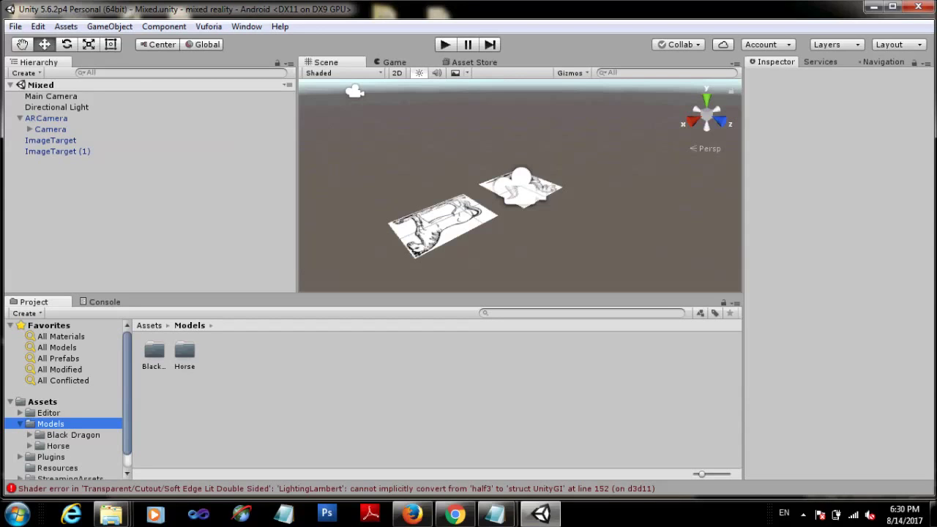
click(29, 446)
scroll(66, 400, down, 3)
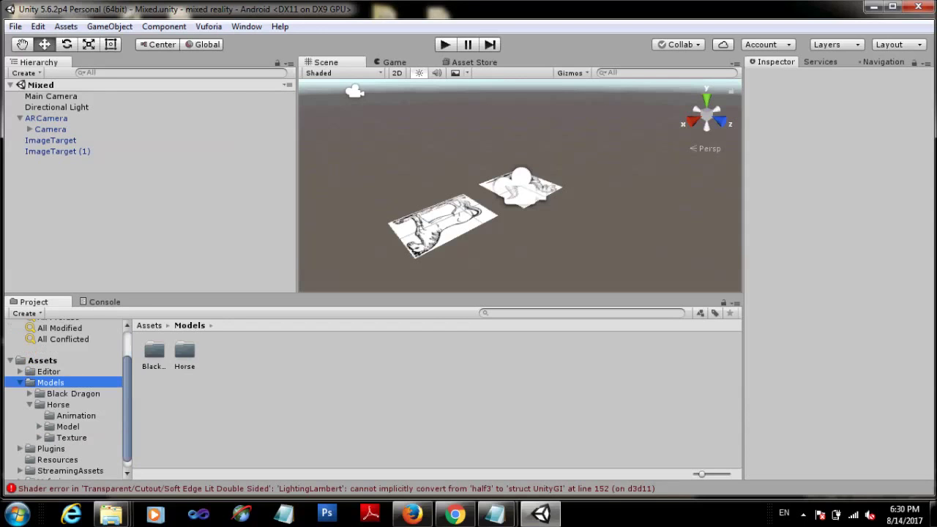
click(58, 404)
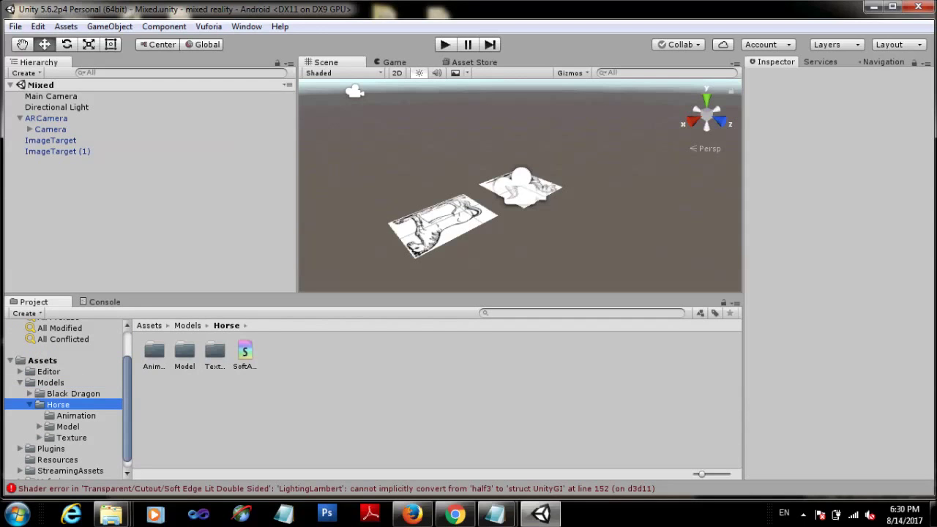
click(68, 426)
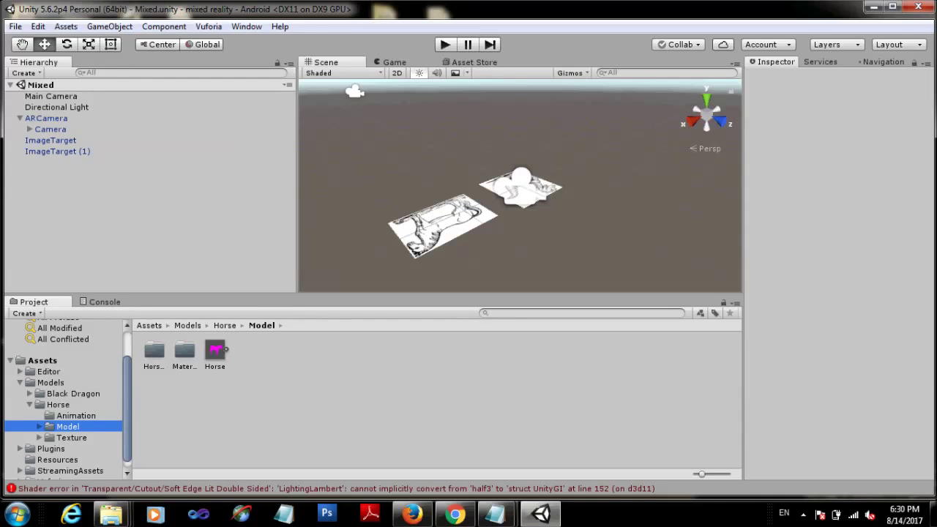
click(214, 355)
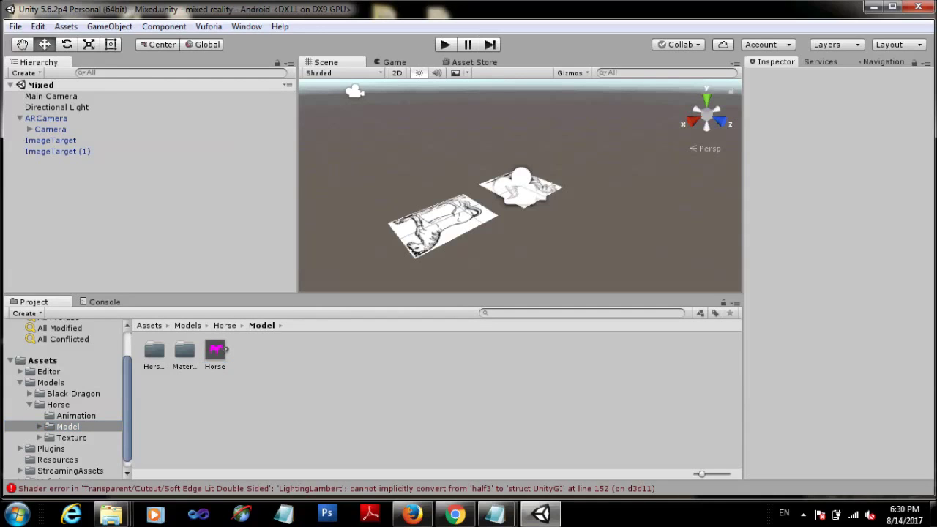
click(57, 151)
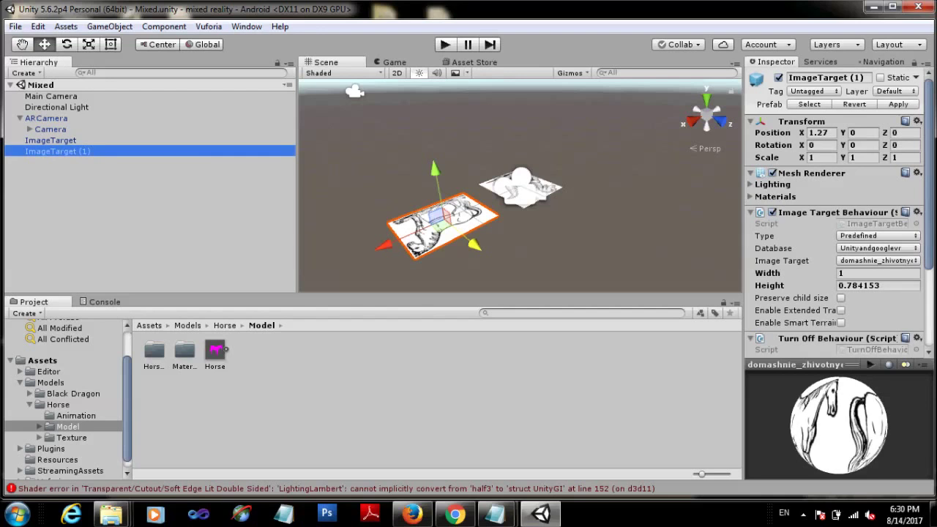
drag(215, 355, 44, 146)
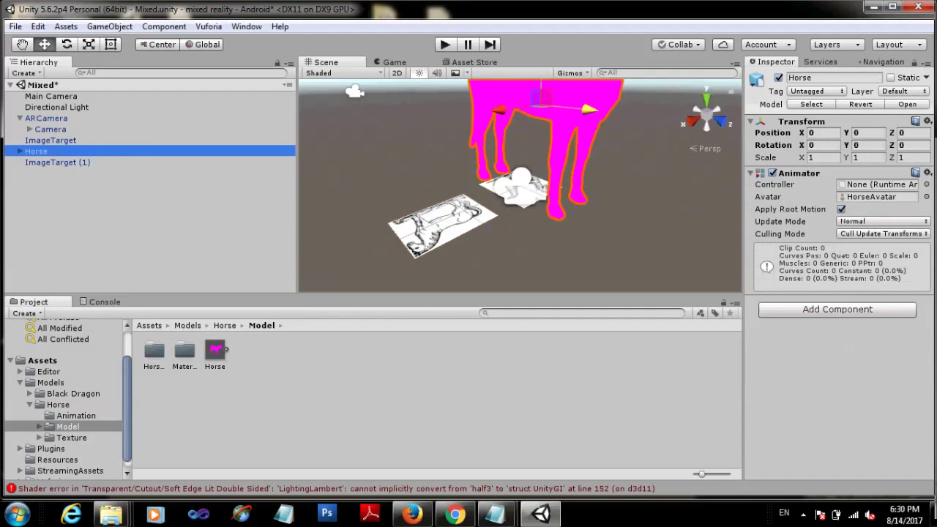
mouse_move(36, 151)
mouse_down()
mouse_move(36, 167)
mouse_move(57, 151)
mouse_up()
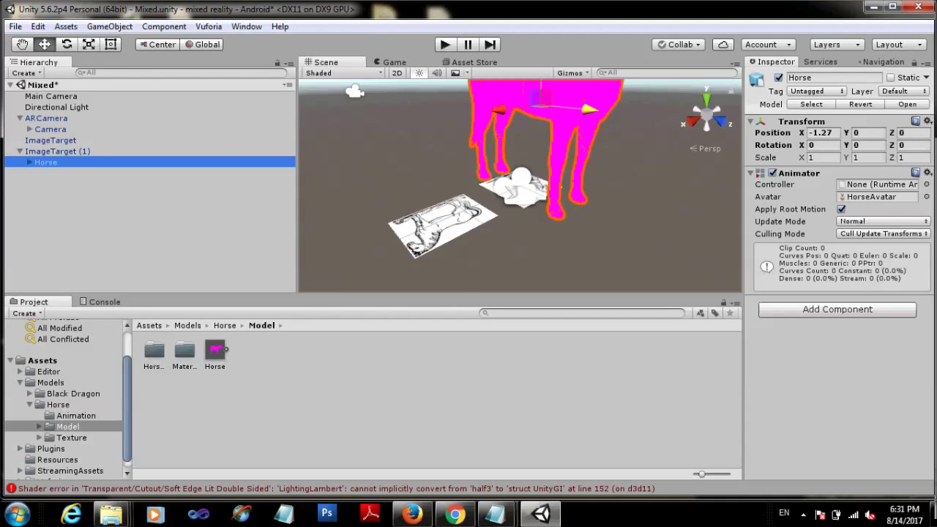
Set the Horse's Position X to 0 and its Scale X, Y and Z to 0.2.
click(821, 133)
text(0)
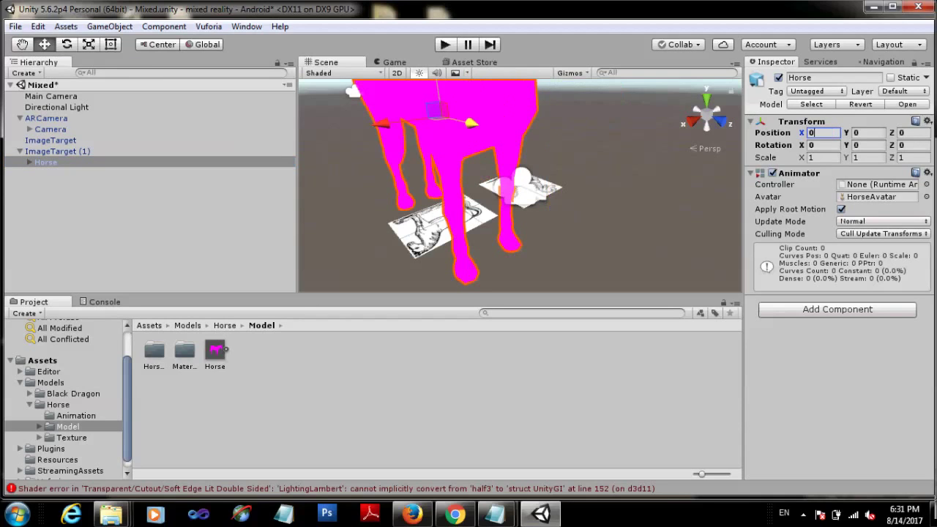
click(821, 157)
text(.2)
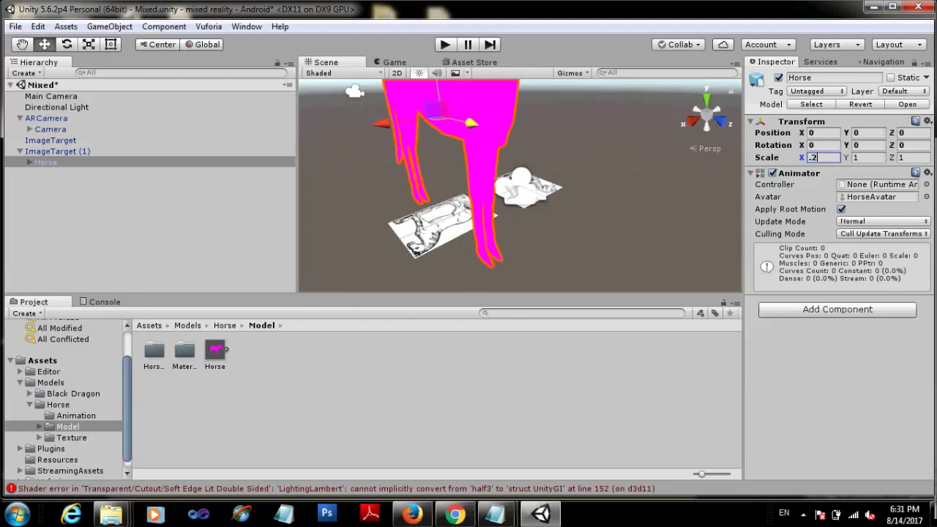
key(Tab)
text(.)
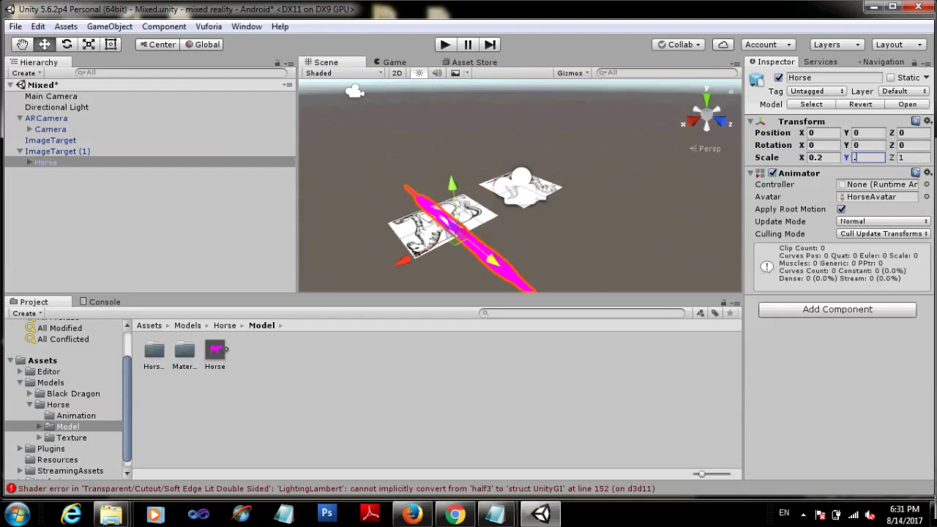
text(2)
key(Tab)
text(.2)
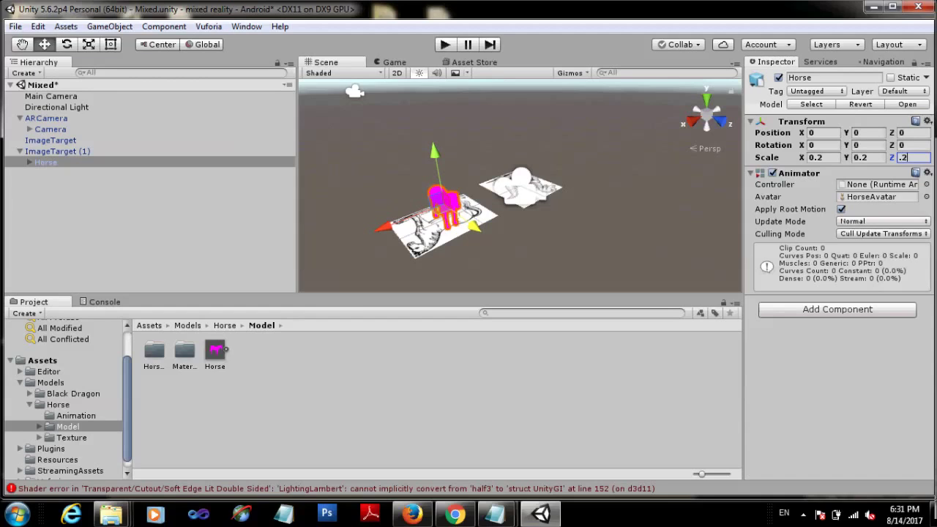
double_click(184, 351)
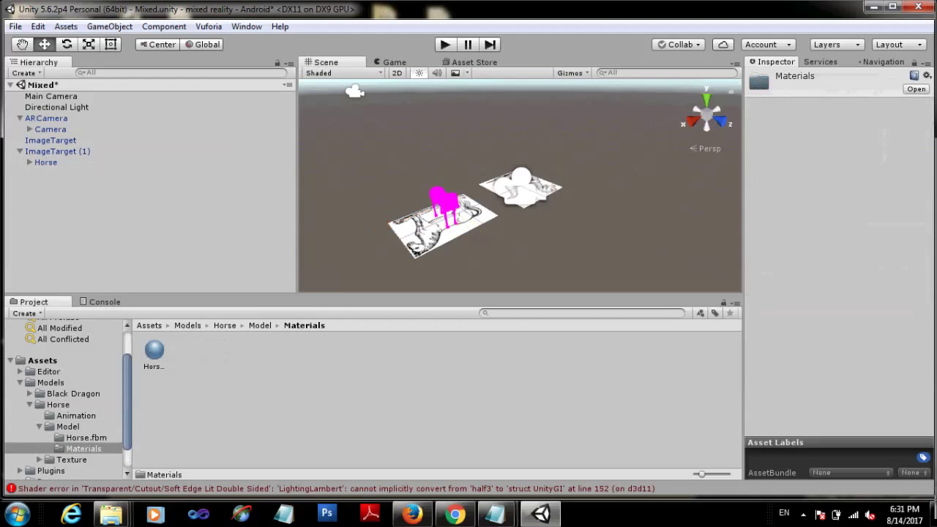
Apply the Horse_D texture from Horse.fbm to the child Horse mesh.
click(86, 437)
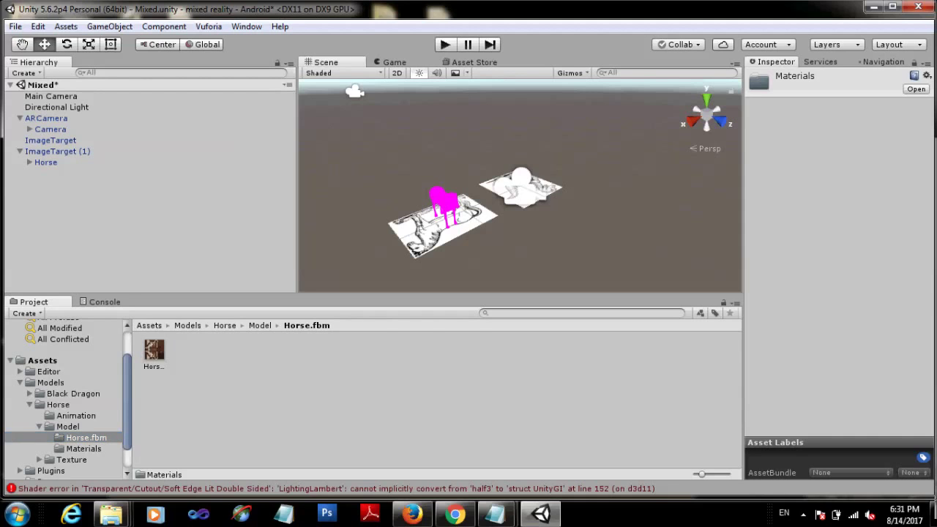
click(46, 162)
click(154, 353)
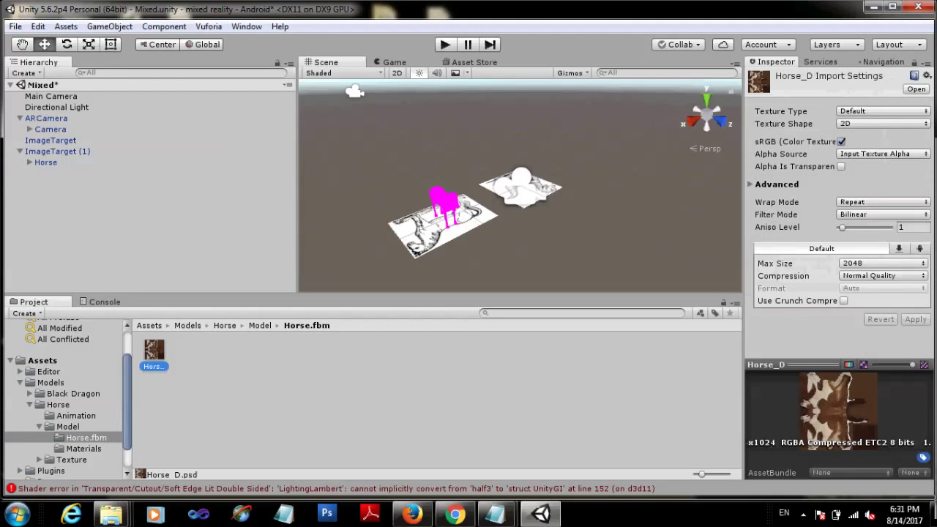
click(29, 162)
drag(154, 353, 55, 173)
click(55, 173)
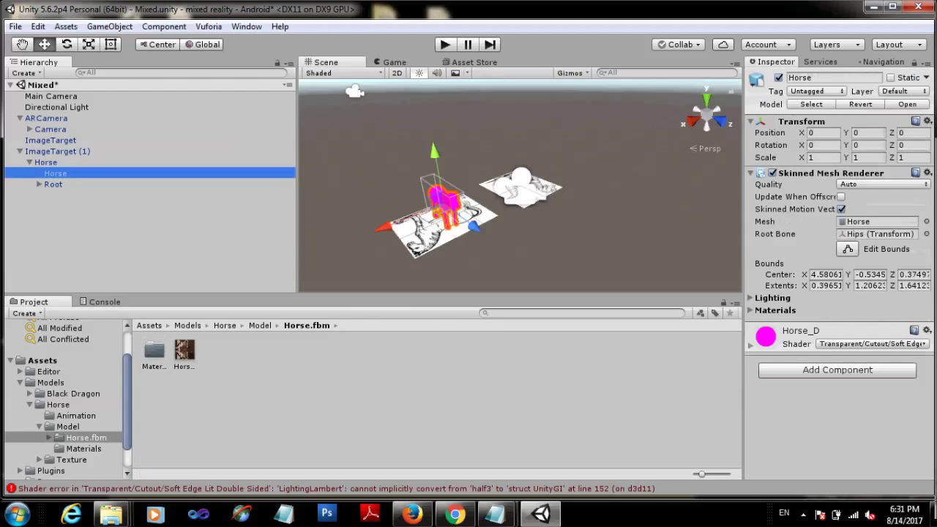
key(F2)
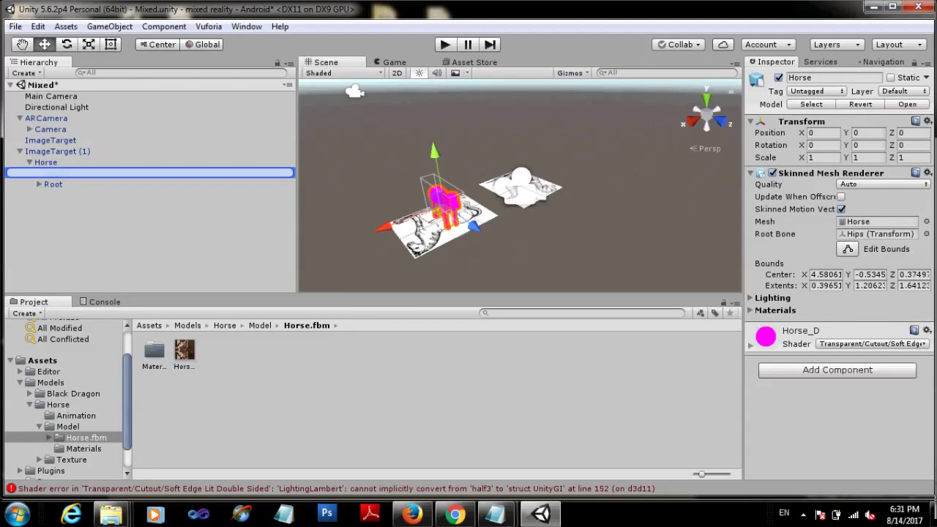
key(Escape)
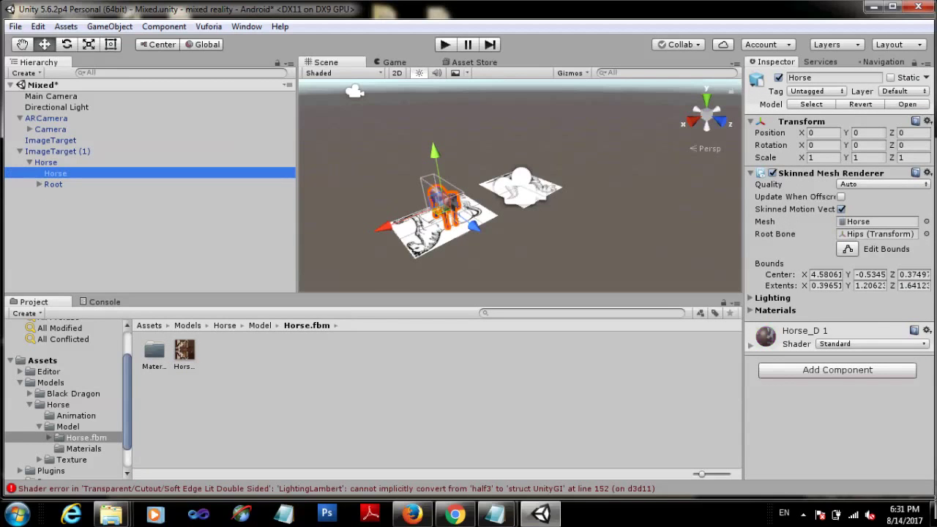
Orbit the Scene view and frame the textured horse.
scroll(520, 187, up, 3)
scroll(520, 187, up, 2)
alt+drag(519, 187, 556, 191)
scroll(520, 187, up, 5)
key(f)
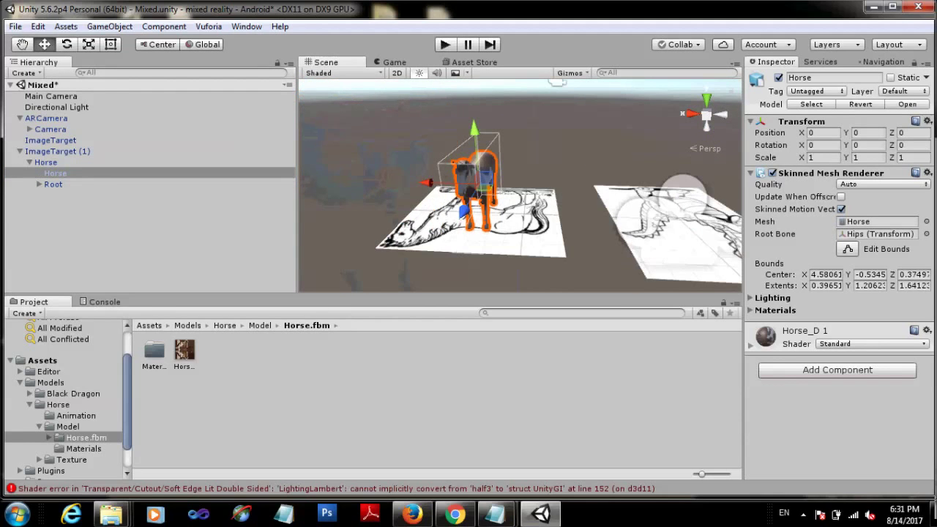
Browse the horse's Model and Animation folders and inspect the Horse_Run and Horse_Walk clips.
click(76, 415)
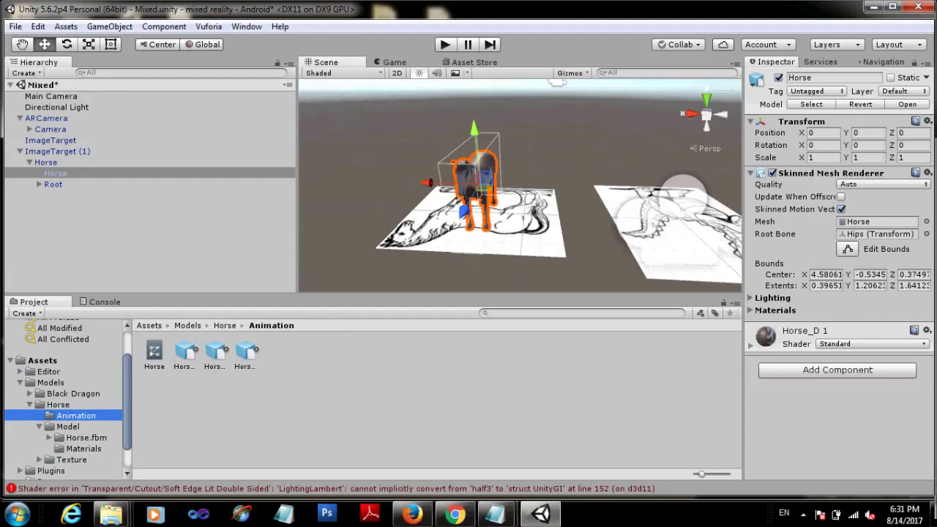
click(40, 426)
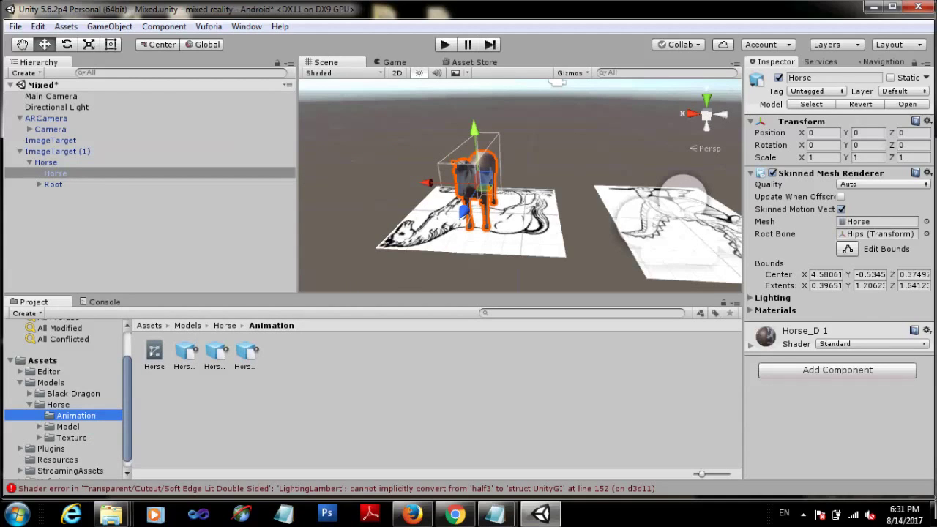
click(58, 404)
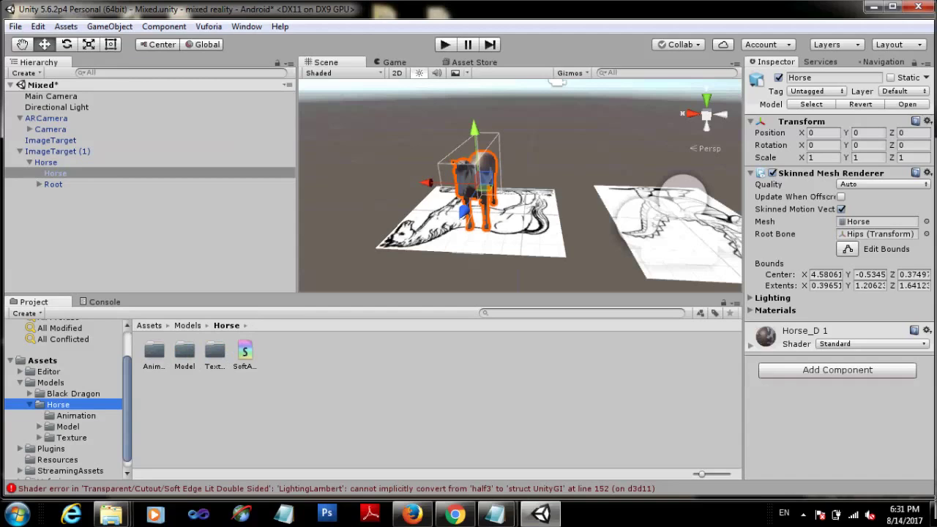
click(68, 426)
click(227, 349)
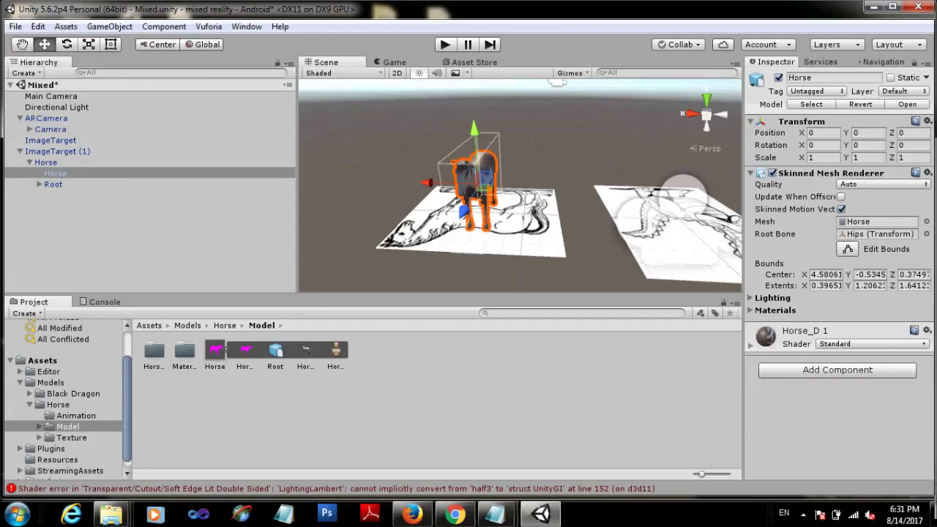
click(76, 415)
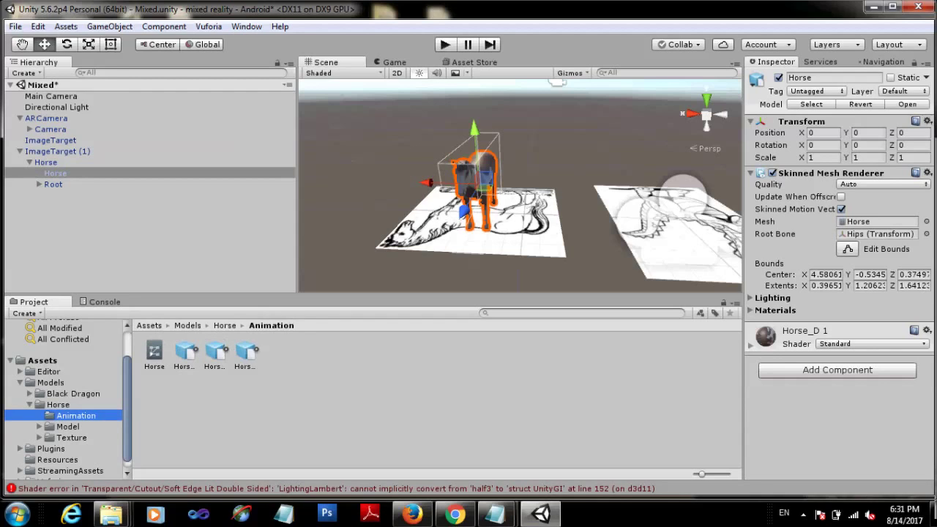
click(224, 349)
click(275, 355)
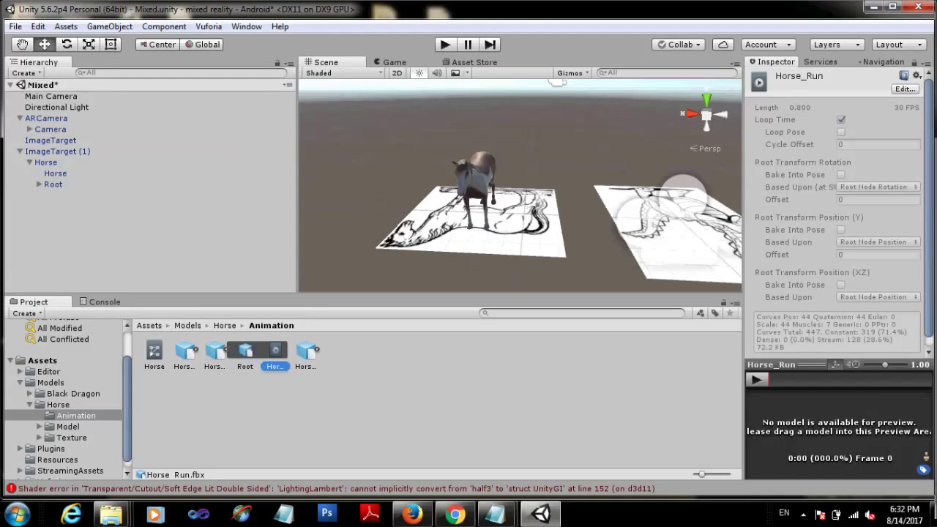
click(317, 349)
click(366, 351)
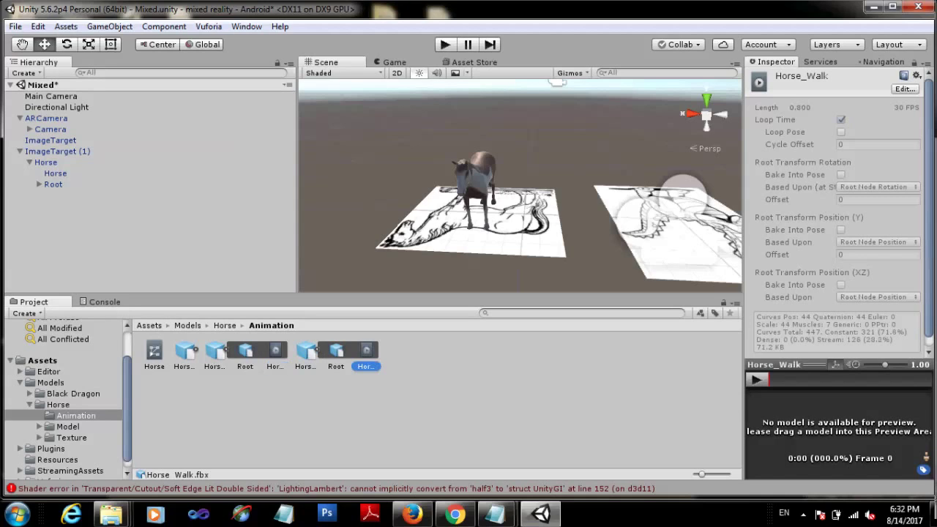
Attach the Horse animation controller to the Horse object and check its Animator settings.
click(154, 352)
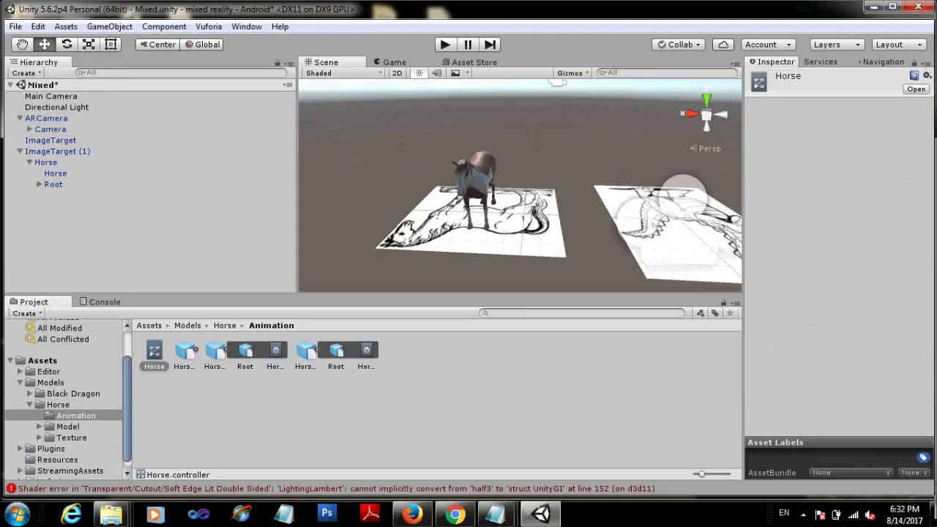
drag(154, 353, 55, 173)
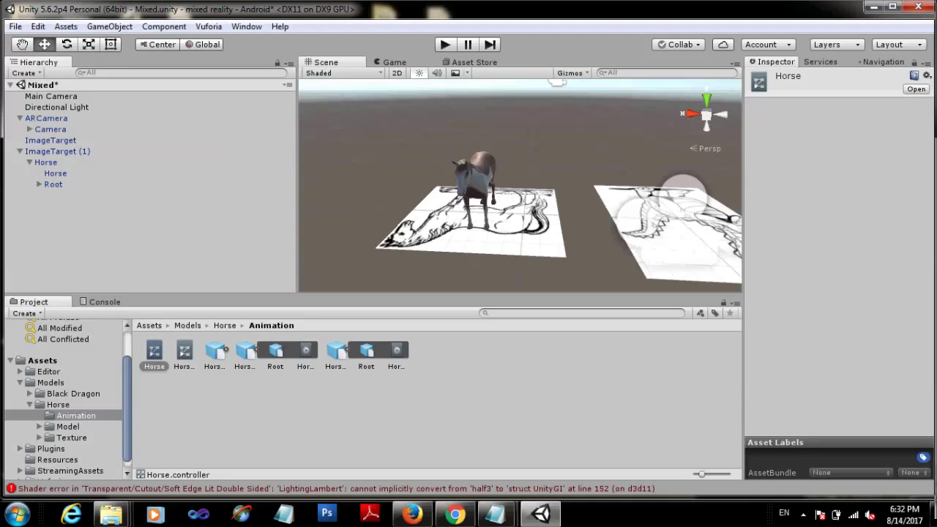
click(57, 151)
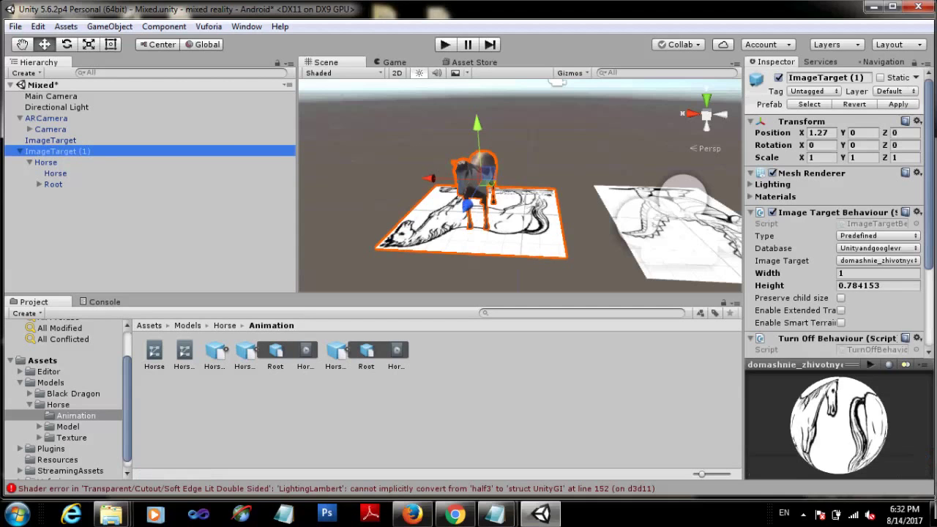
click(46, 162)
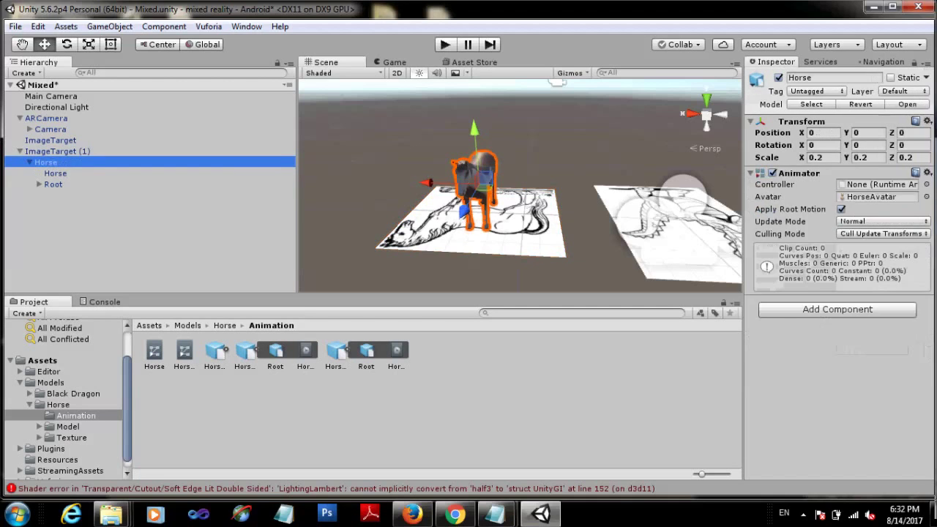
click(29, 162)
click(51, 140)
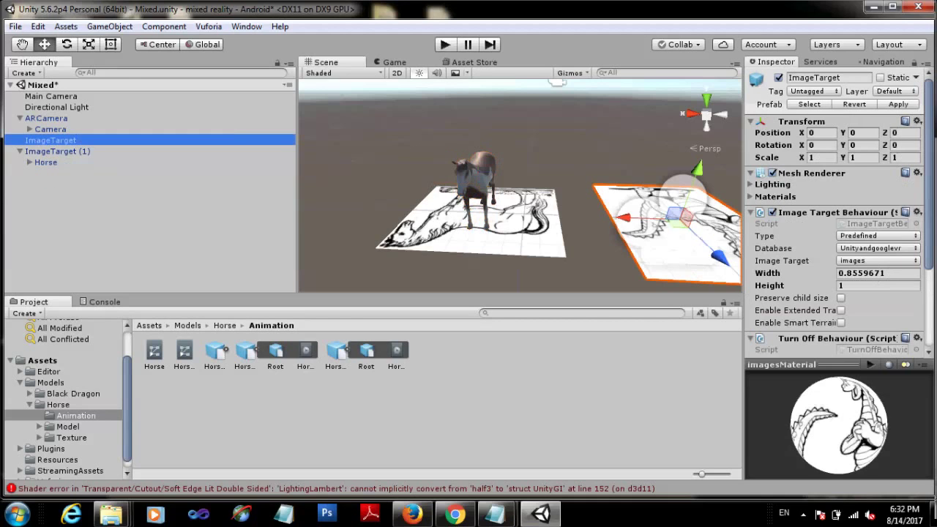
Drag the Black Dragon model from its project folder onto ImageTarget in the Hierarchy.
click(29, 404)
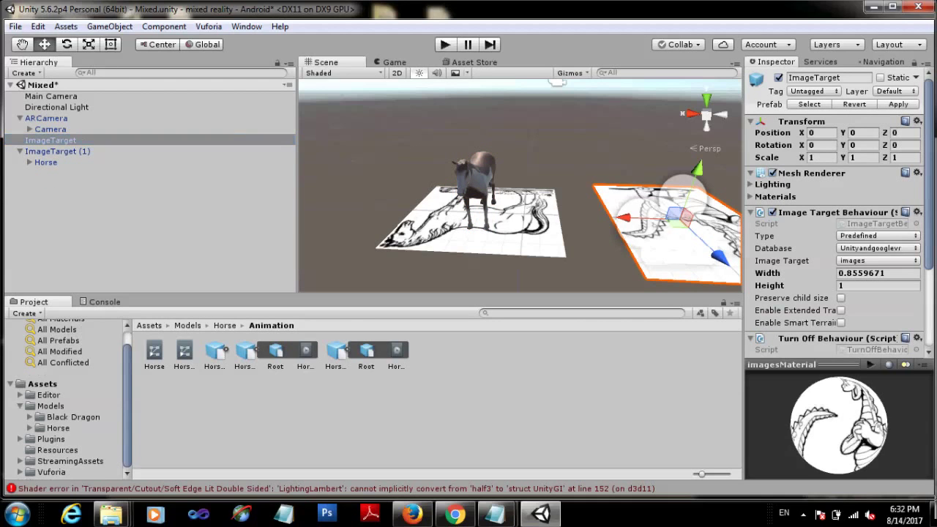
click(73, 417)
key(Right)
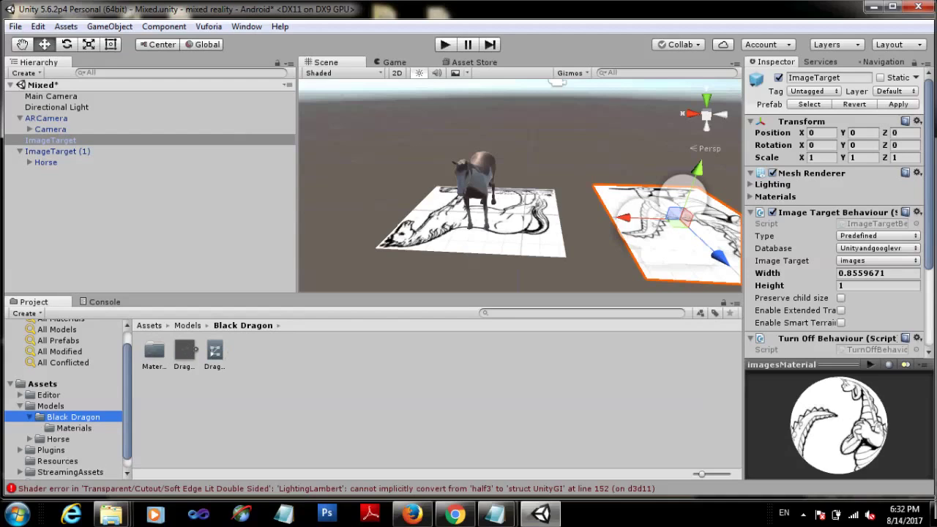
click(74, 428)
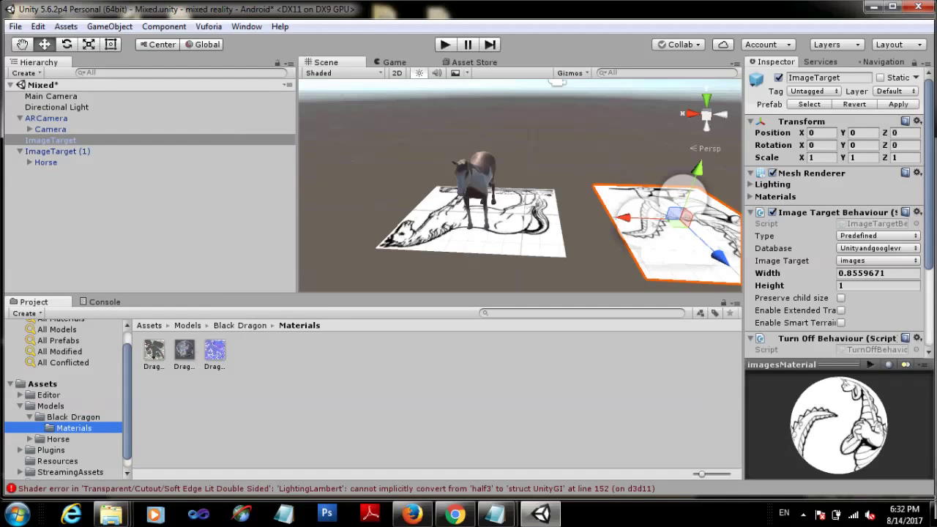
click(73, 416)
click(51, 140)
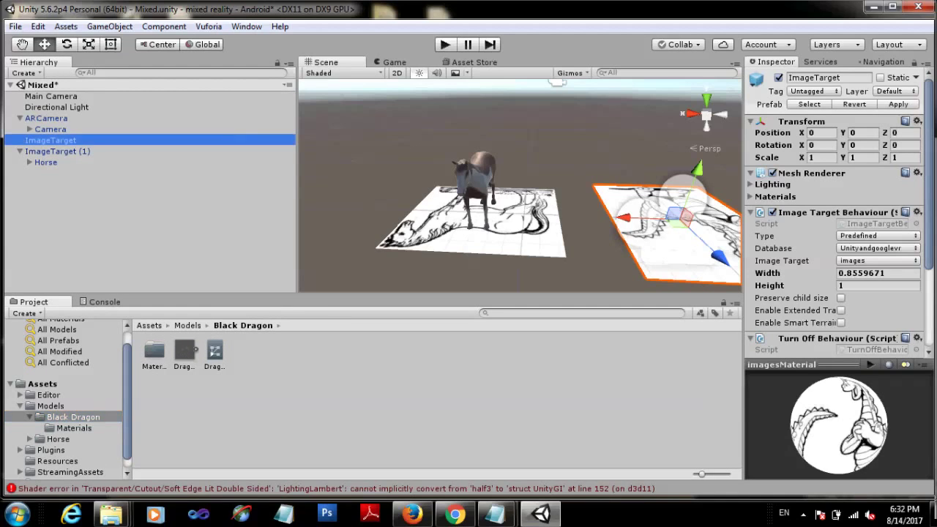
drag(184, 351, 51, 140)
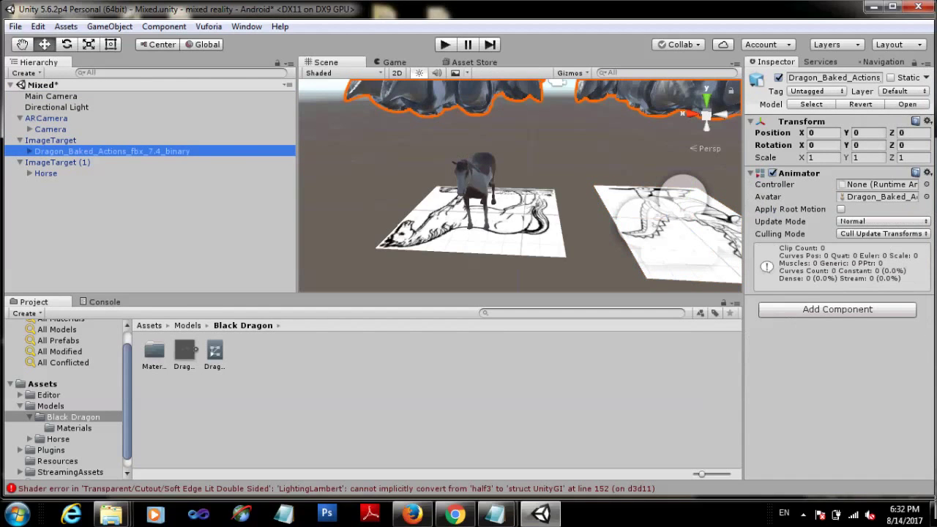
Set the dragon's Transform Scale to 0.01 on the X, Y and Z axes.
click(819, 157)
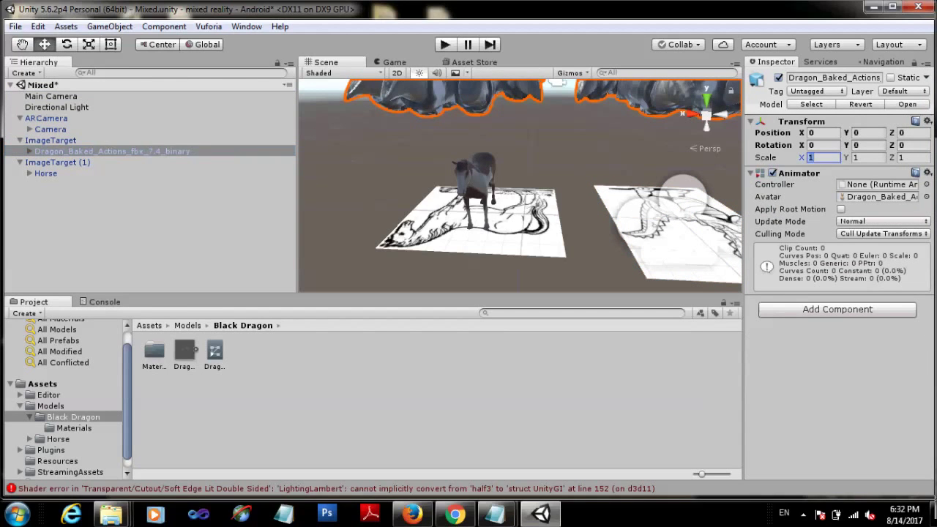
text(.01)
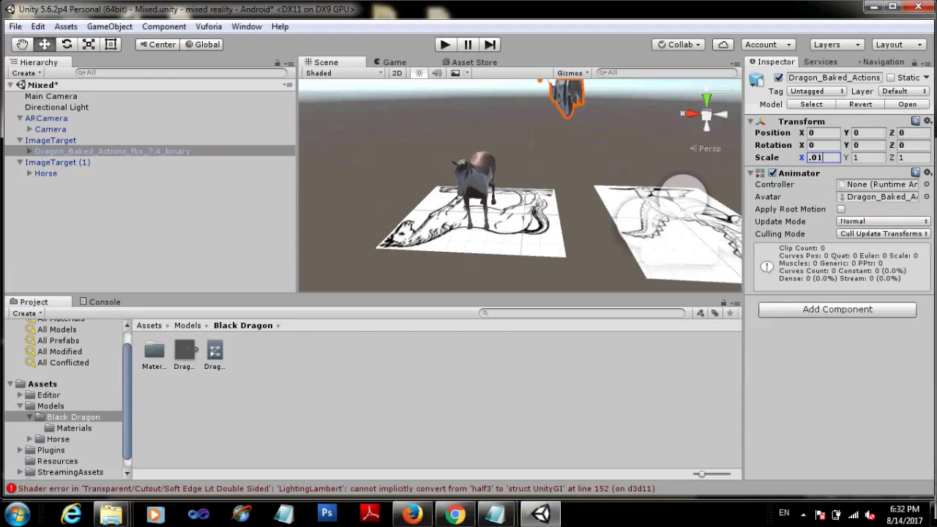
text(.)
key(BackSpace)
key(Tab)
text(.)
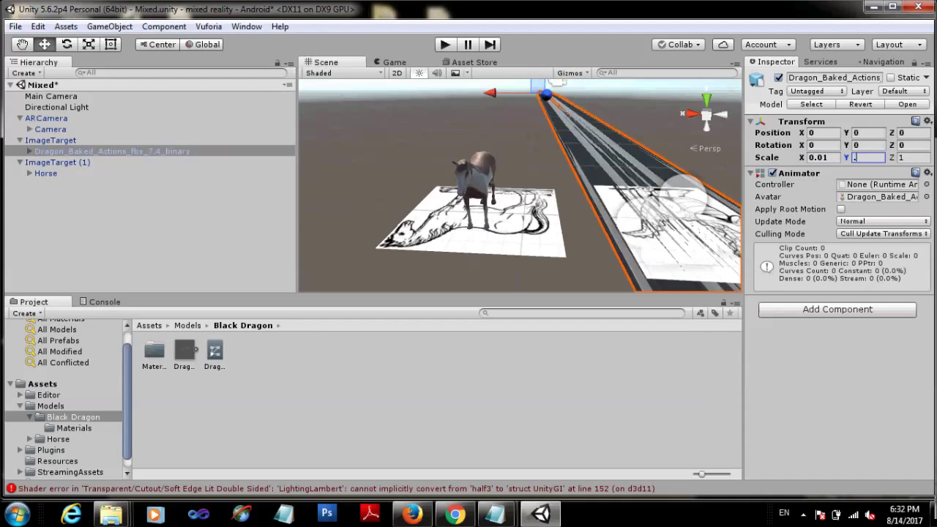
text(01)
key(Tab)
text(.01)
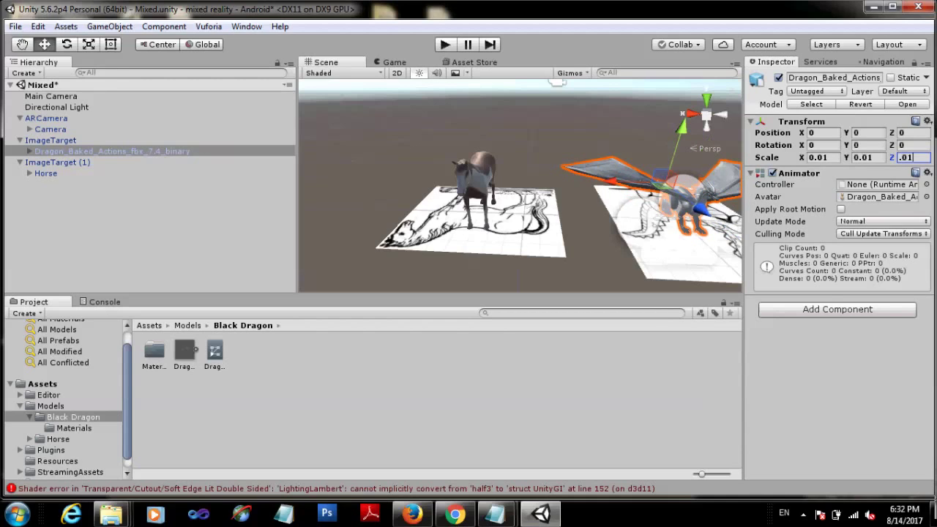
click(196, 350)
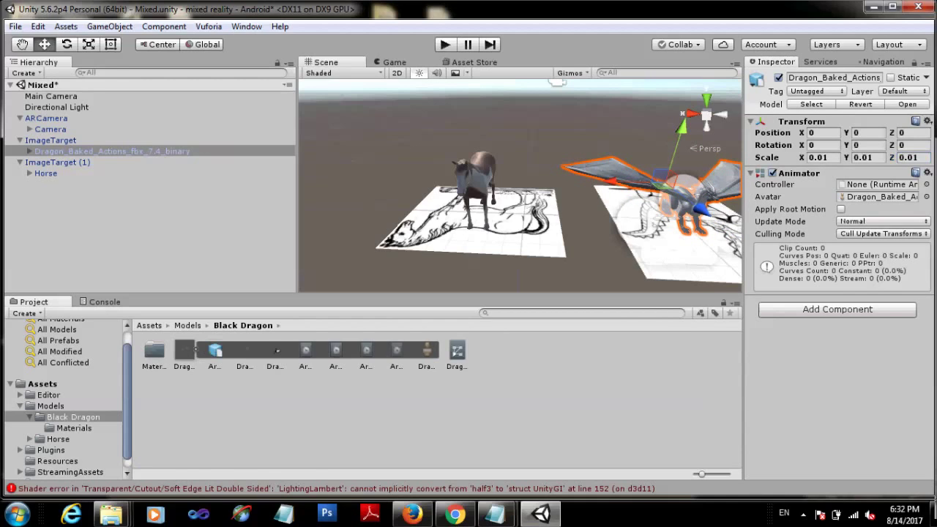
Preview the dragon's Idel_New, Run, Walk and Fly animation clips.
click(335, 355)
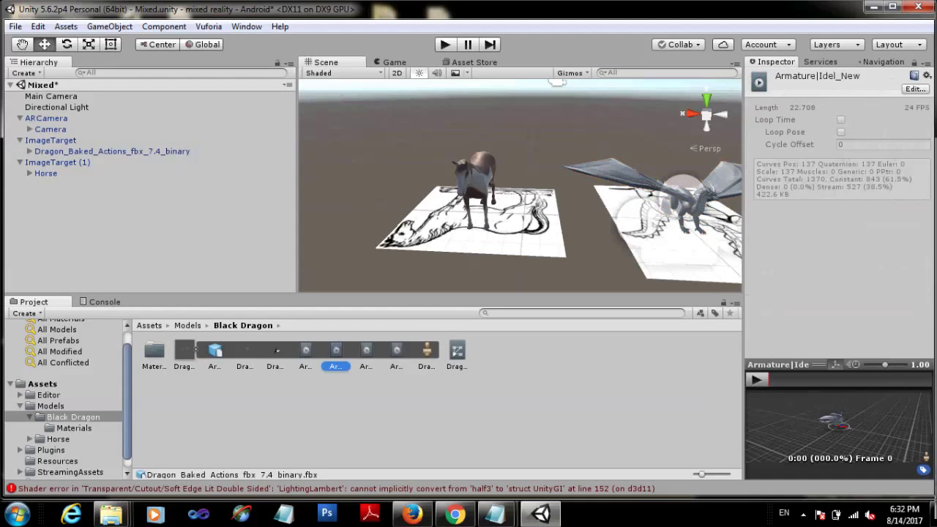
click(756, 379)
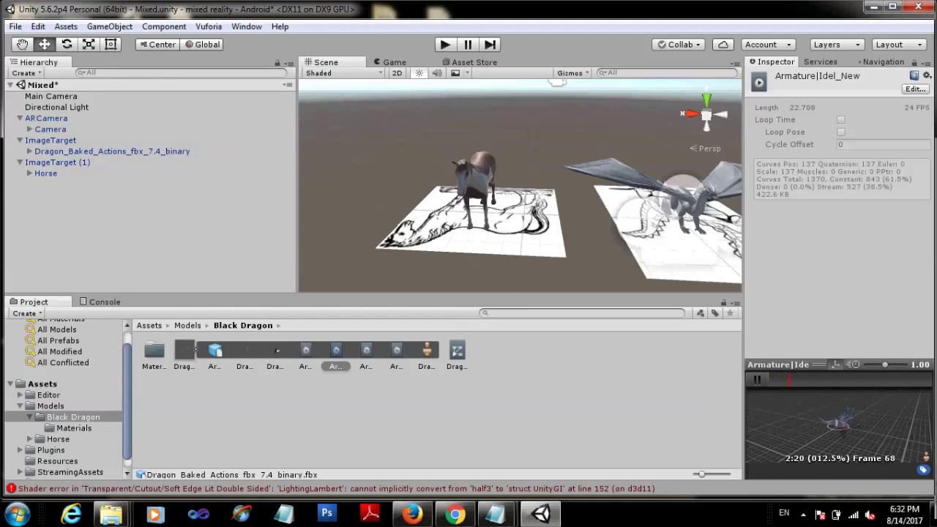
click(366, 355)
click(756, 380)
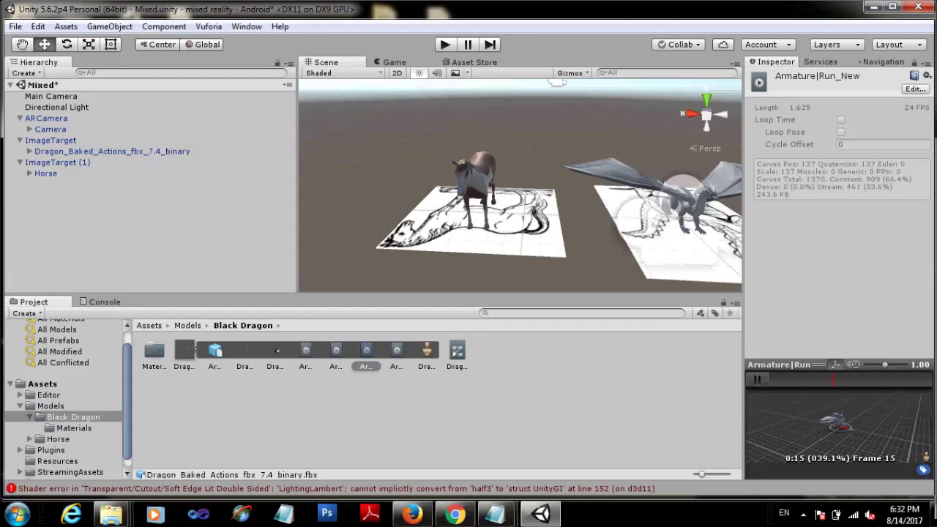
click(756, 379)
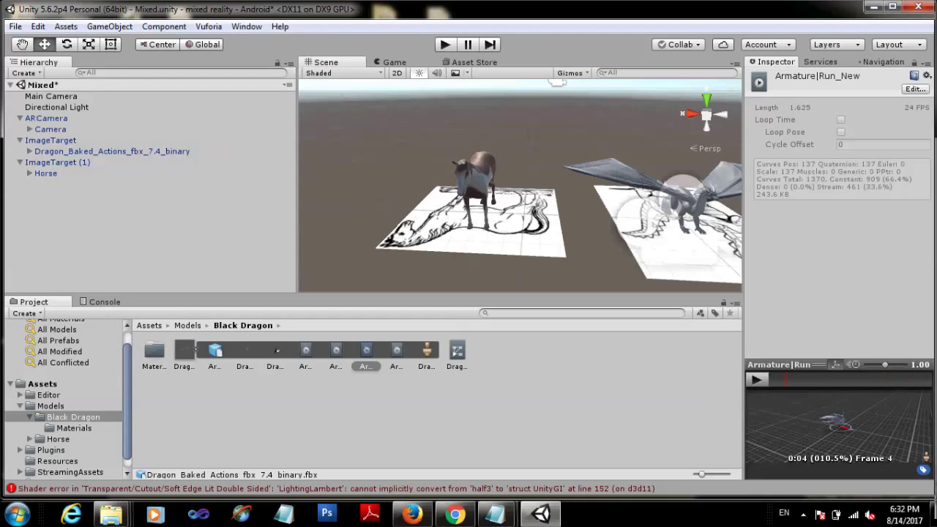
click(396, 355)
click(756, 379)
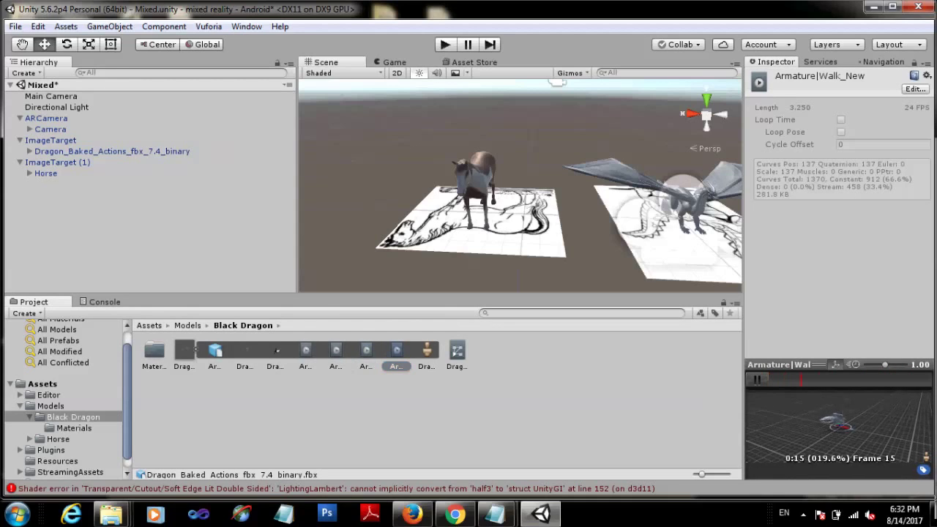
click(305, 355)
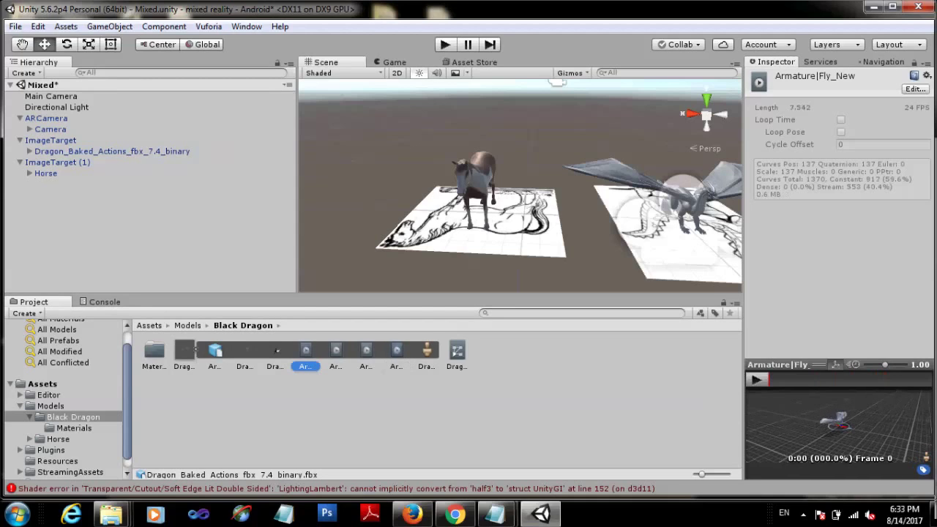
click(756, 380)
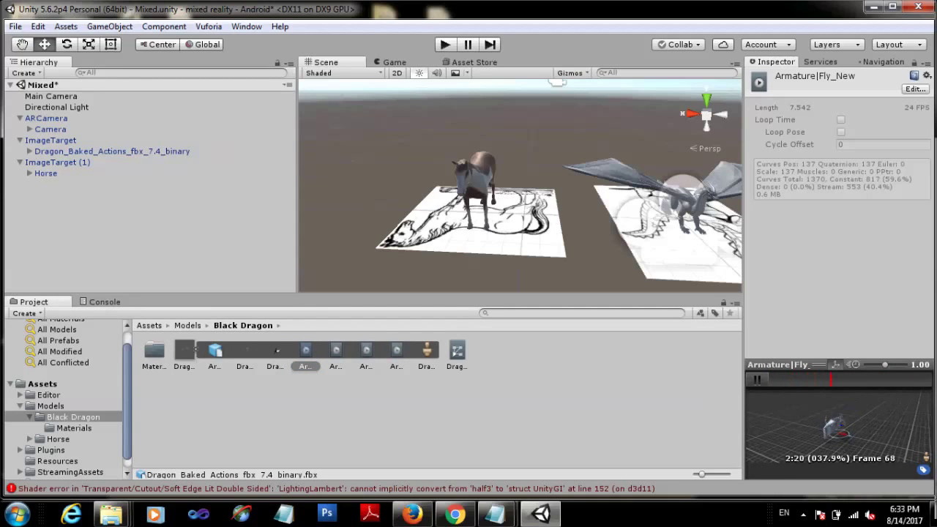
click(756, 379)
Delete the old dragon controller, apply the Fly clip to the dragon, and save the Mixed scene.
click(456, 352)
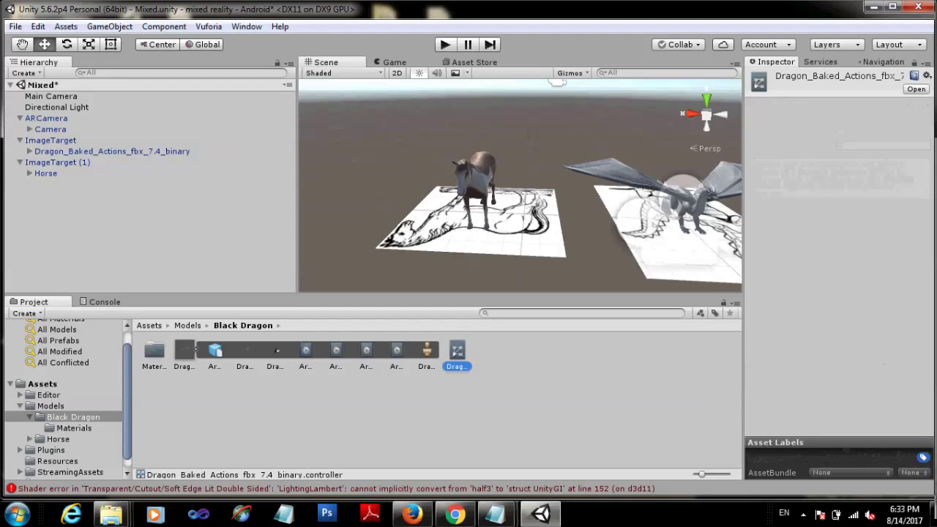
key(Delete)
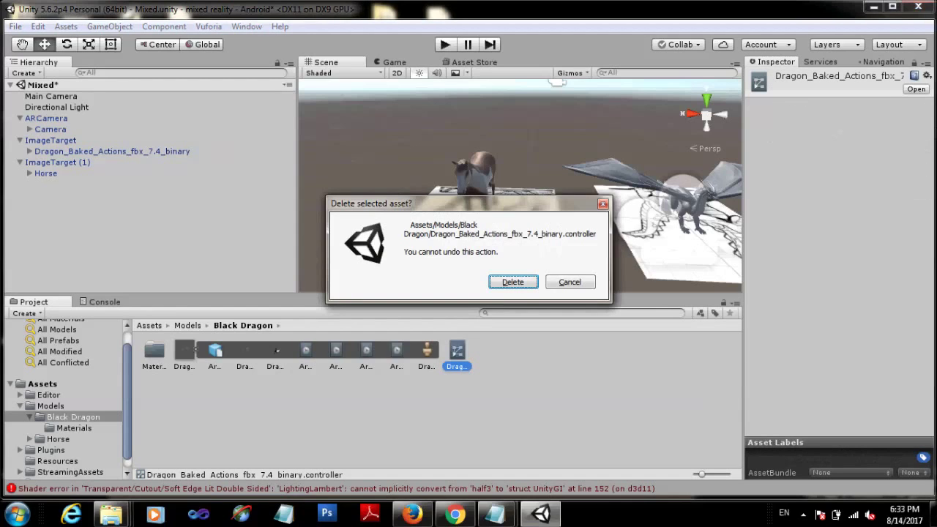
key(Return)
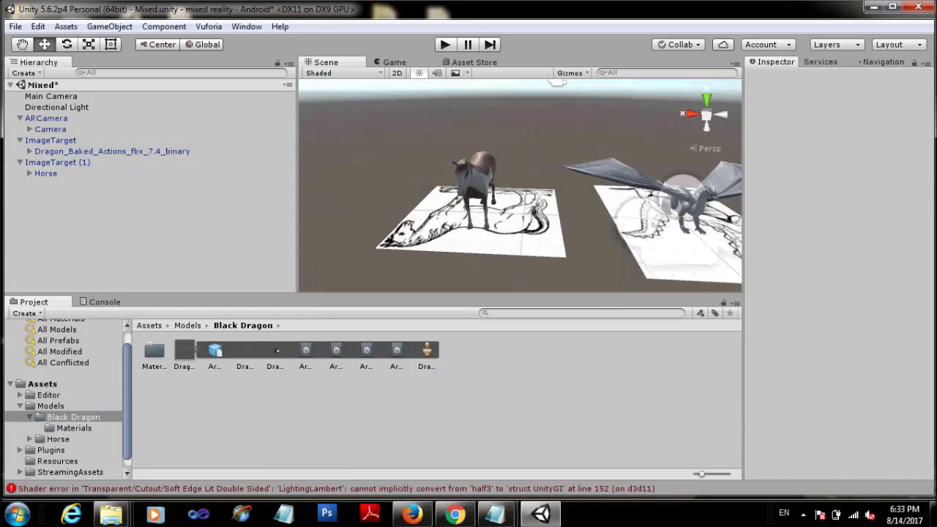
drag(305, 350, 110, 150)
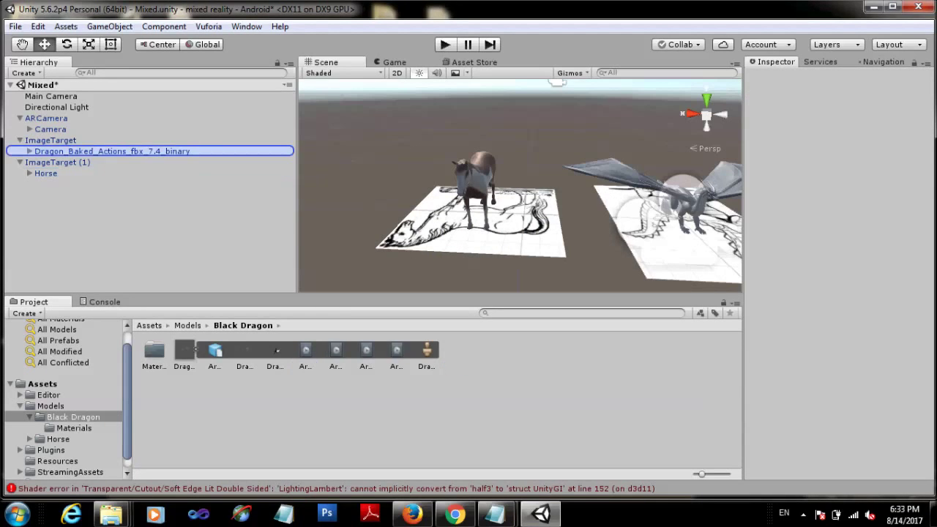
click(29, 150)
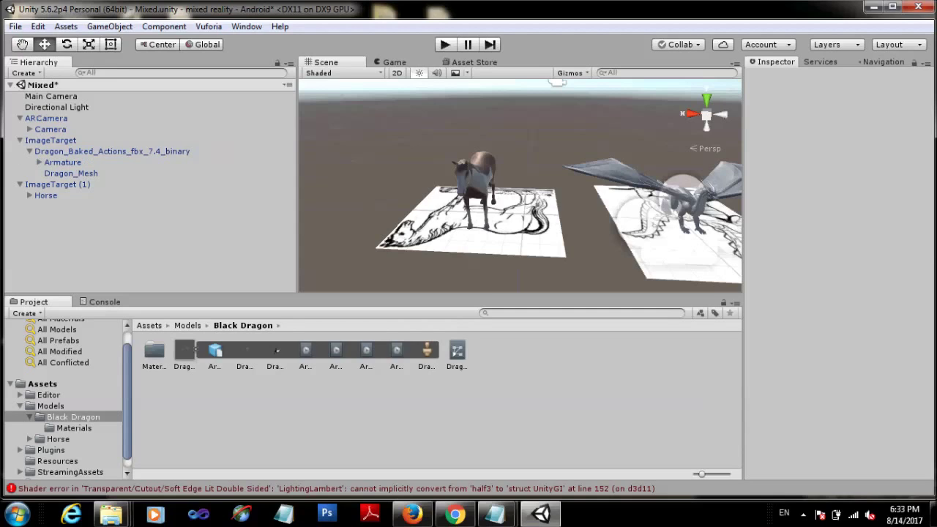
key(ctrl+s)
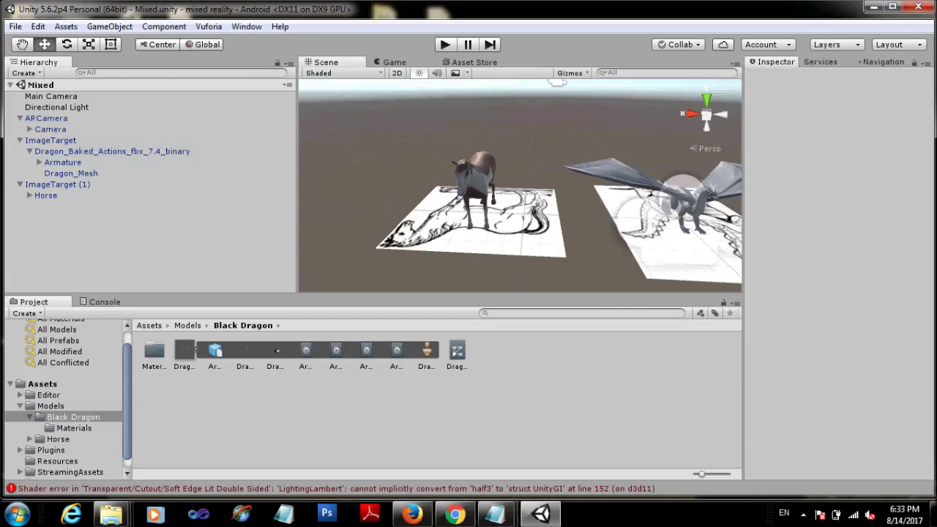
Delete Cardboard from the Android Virtual Reality SDKs list in Player Settings, then close Build Settings.
click(803, 514)
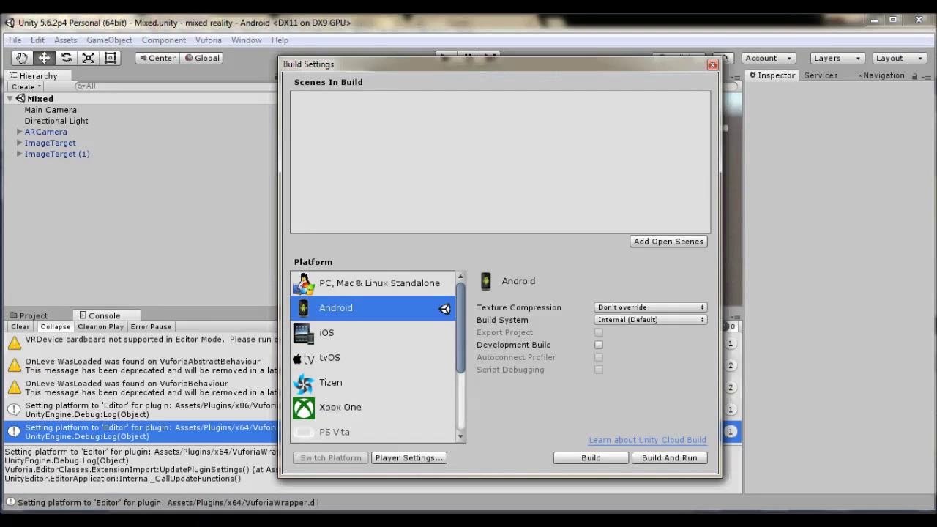
click(409, 458)
scroll(835, 293, down, 5)
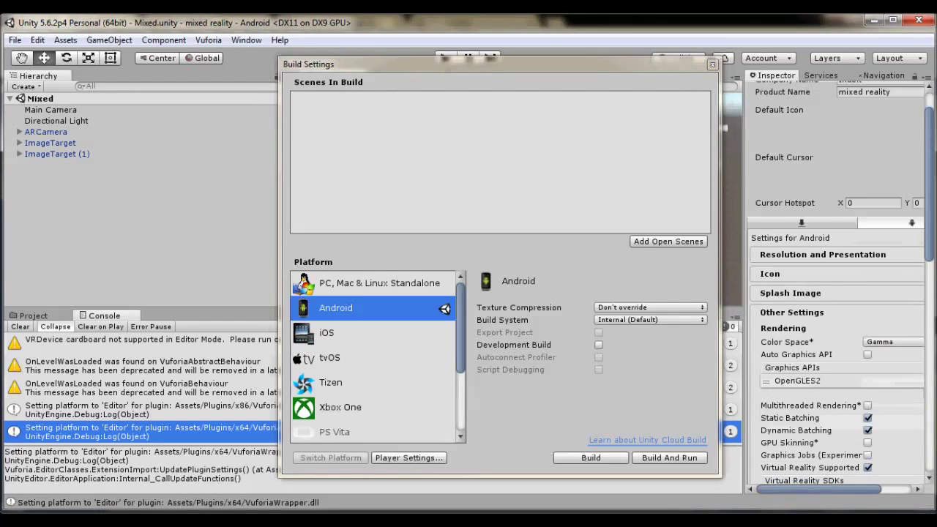
scroll(835, 292, down, 2)
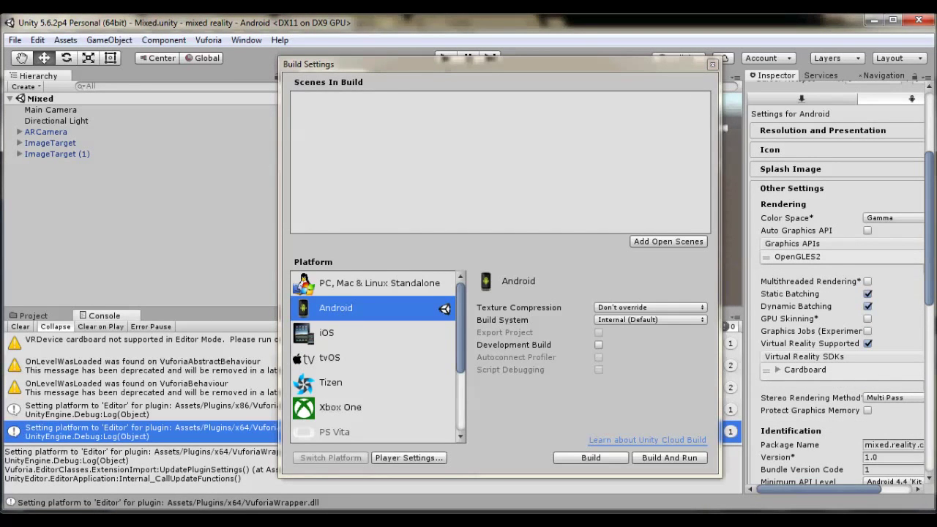
scroll(834, 292, right, 3)
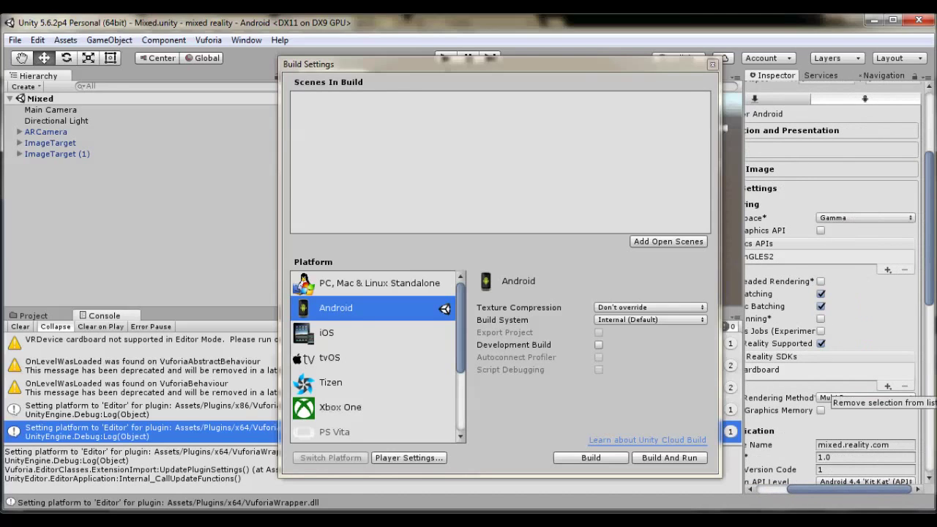
click(827, 369)
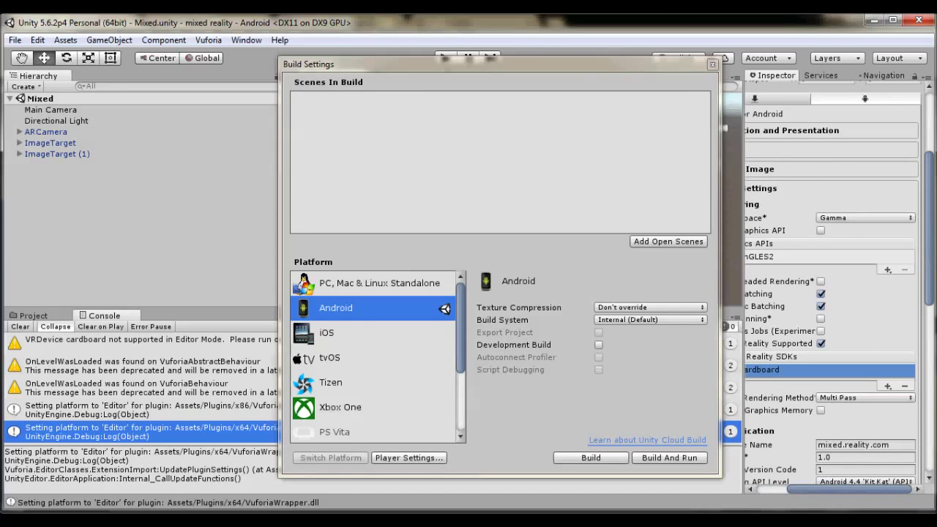
key(Delete)
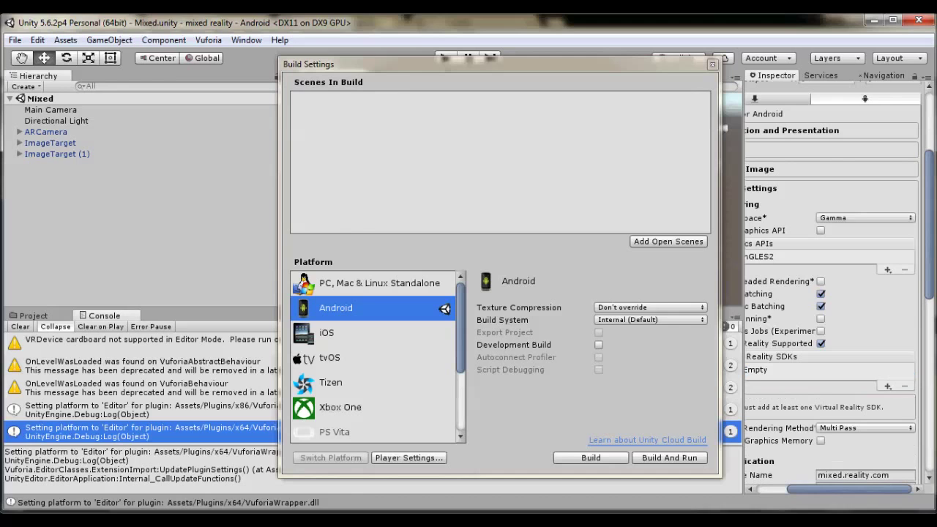
click(711, 64)
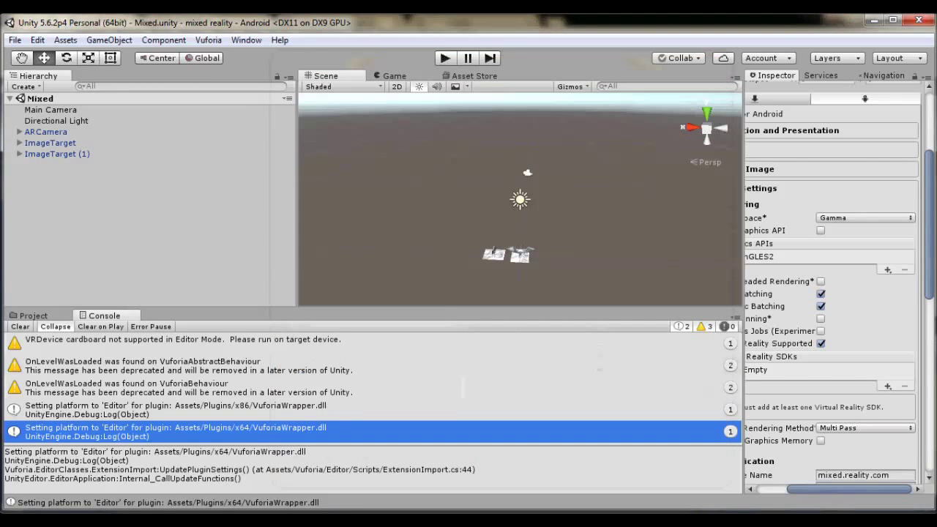
In ARCamera's Vuforia configuration, set the Digital Eyewear type to Video See-Through.
click(45, 132)
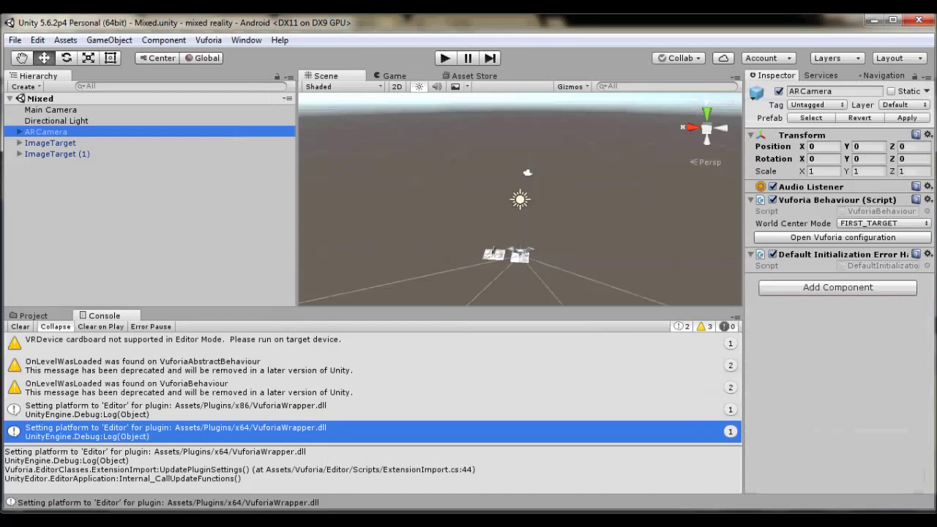
click(842, 237)
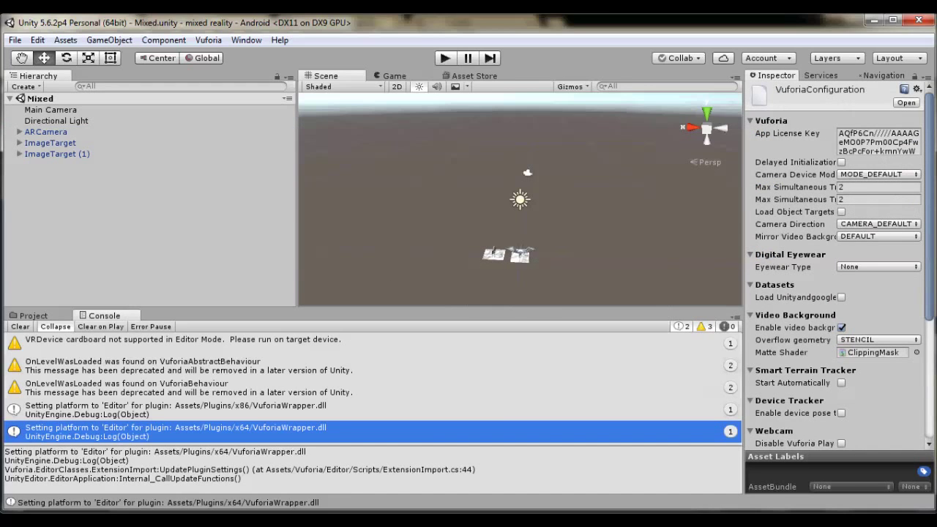
click(878, 266)
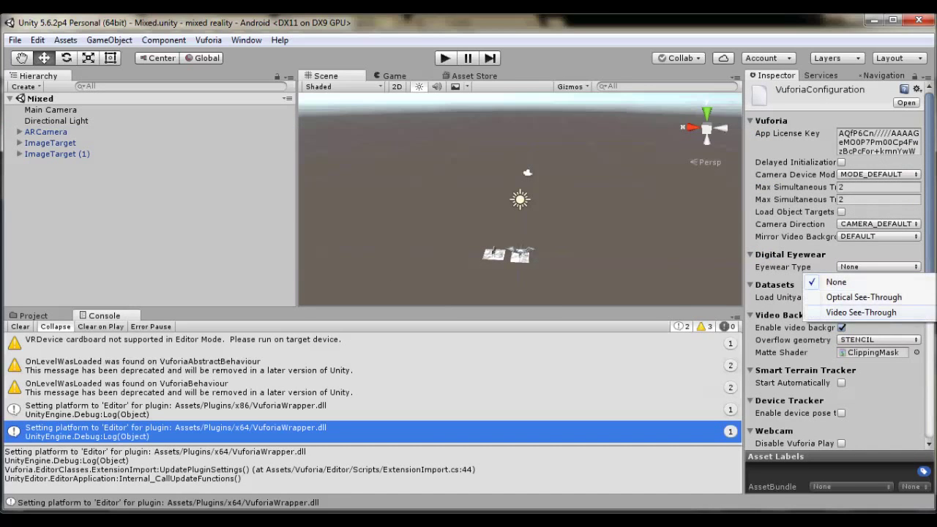
click(861, 312)
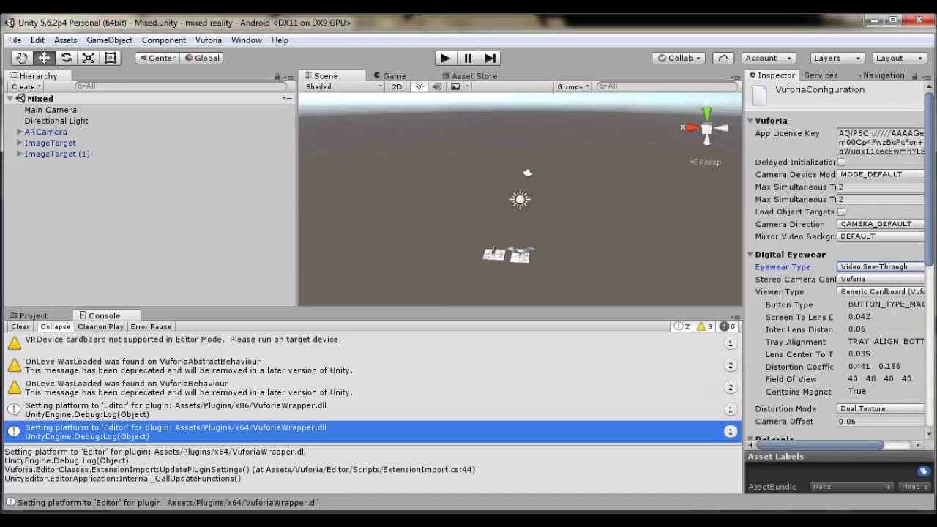
scroll(841, 293, down, 3)
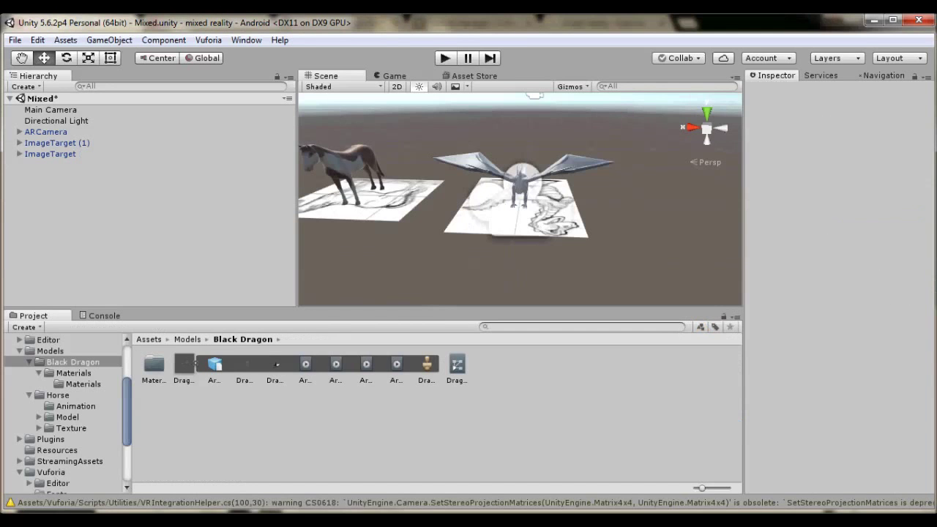
Enter Play mode with Ctrl+P to check the stereo webcam view tracking the horse target.
key(ctrl+p)
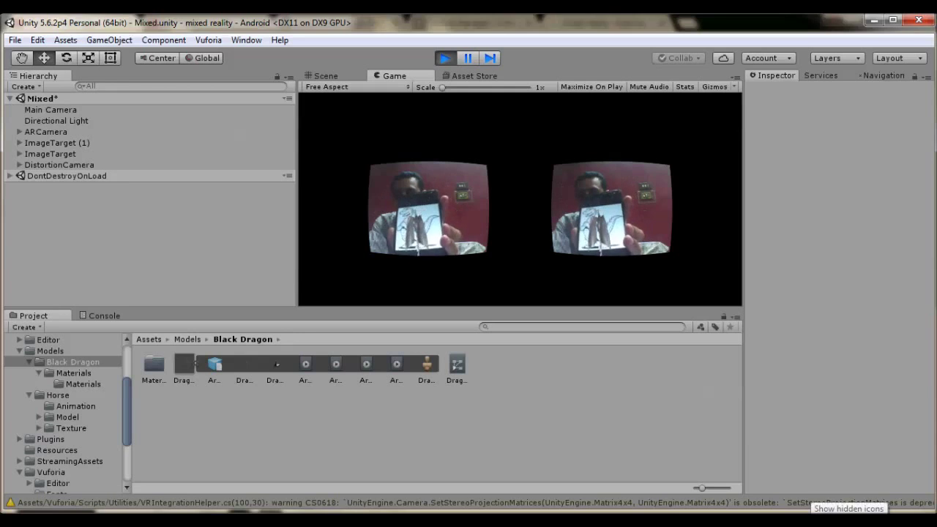
click(805, 518)
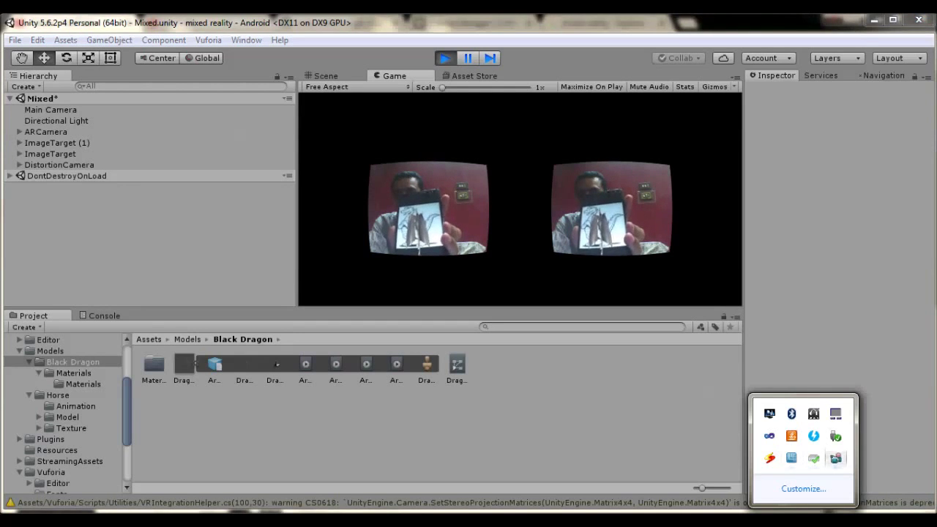
click(835, 459)
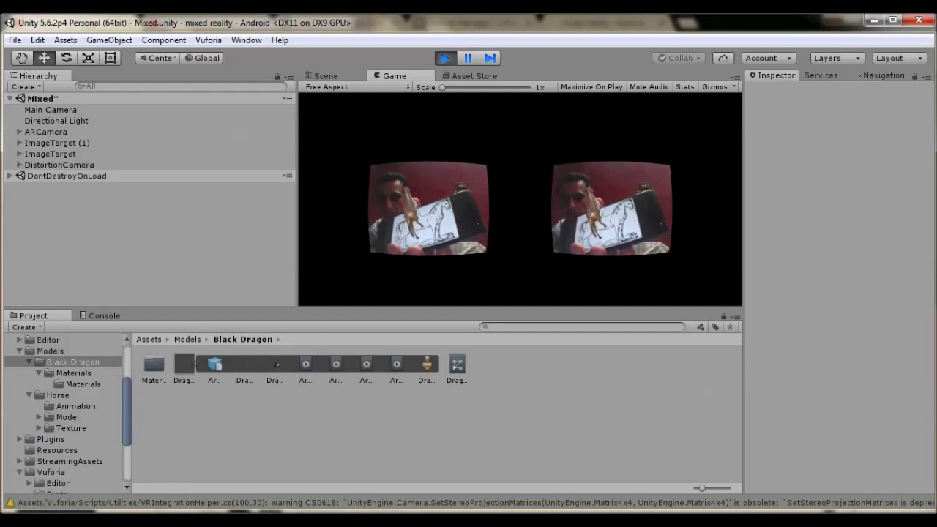